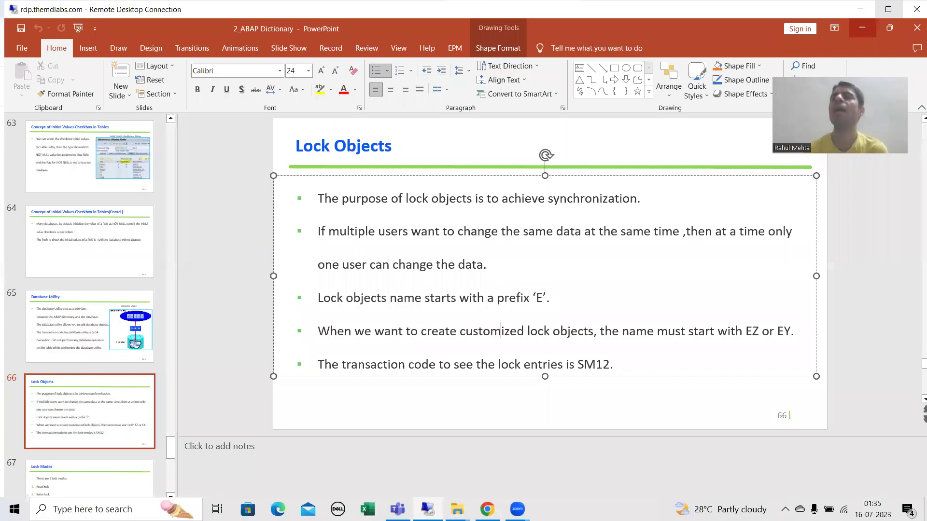
Switch to SAP and close the Change Sales Documents session, keeping the SAP Easy Access window open.
key("ctrl+alt+Break")
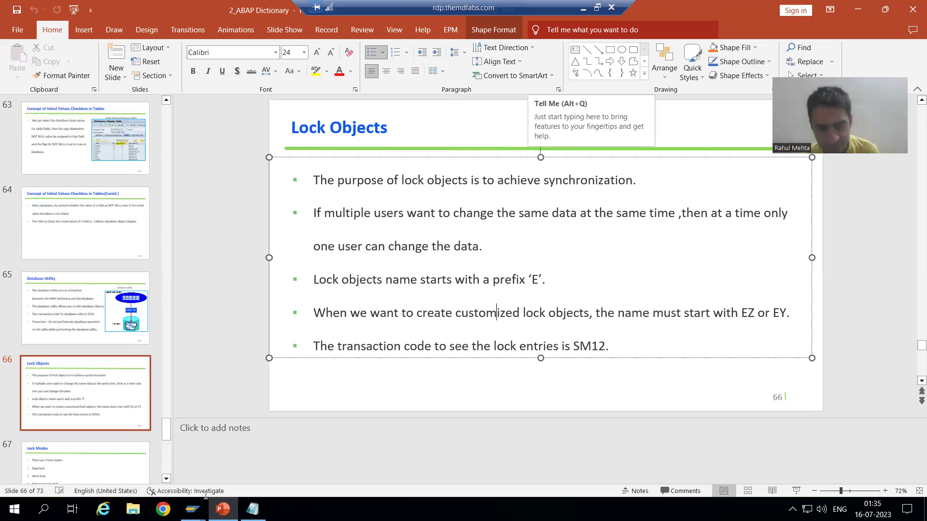
mouse_move(192, 510)
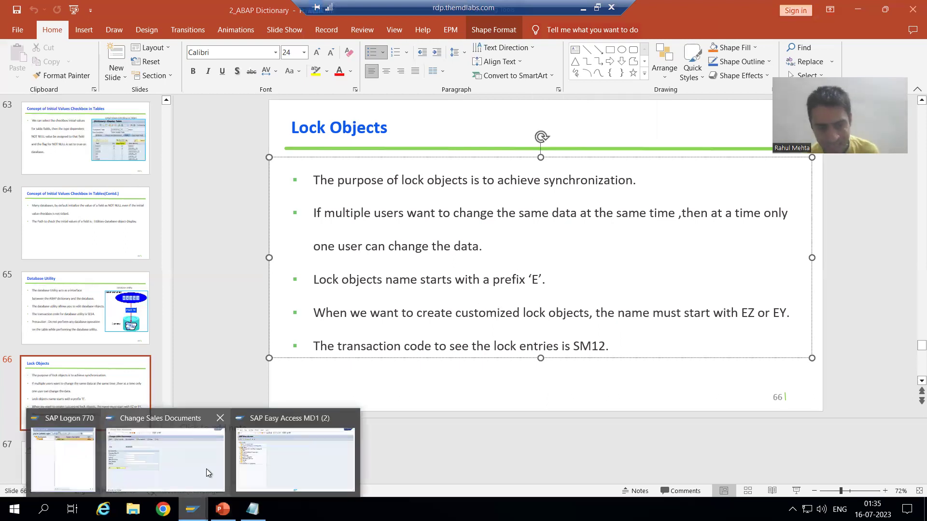
left_click(253, 463)
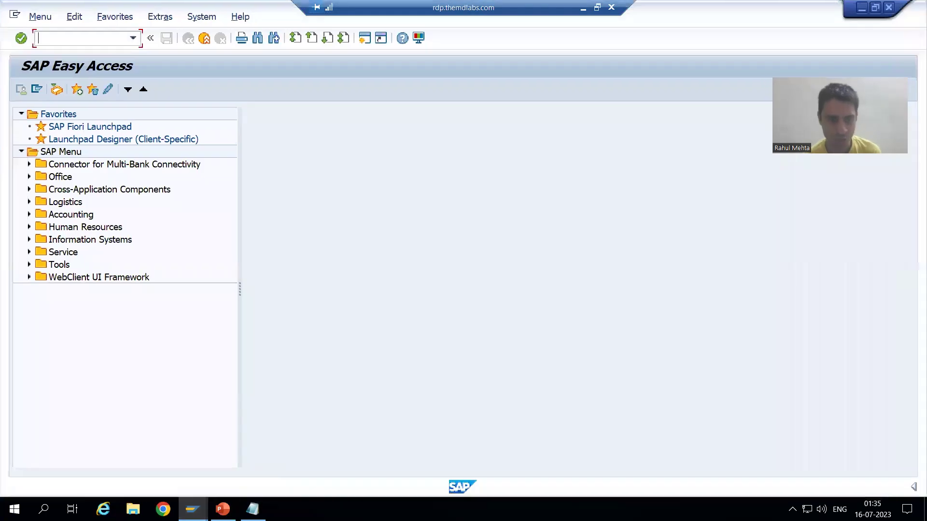
mouse_move(193, 509)
left_click(187, 480)
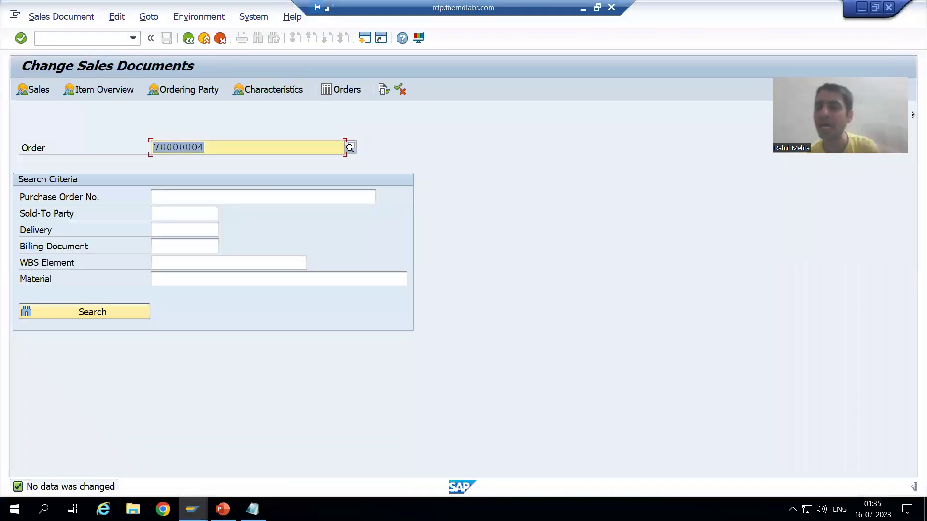
left_click(888, 8)
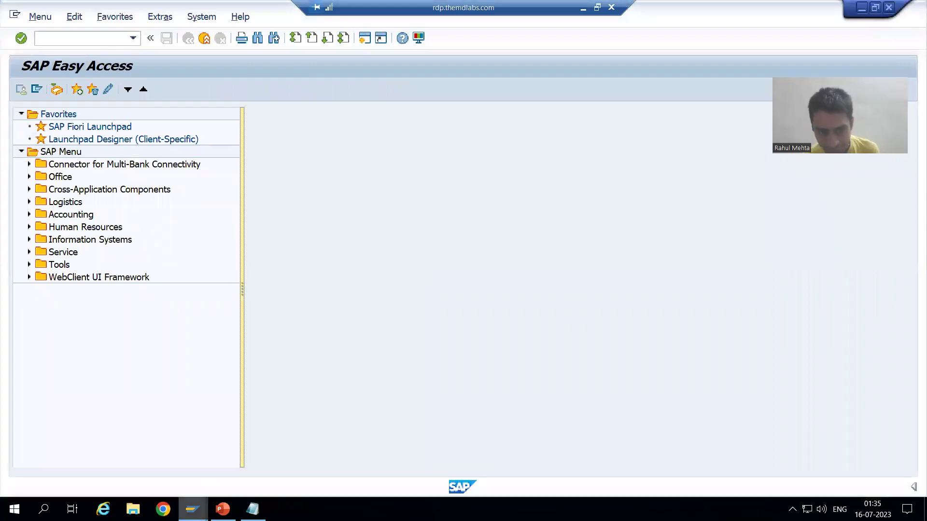
left_click(192, 510)
left_click(207, 471)
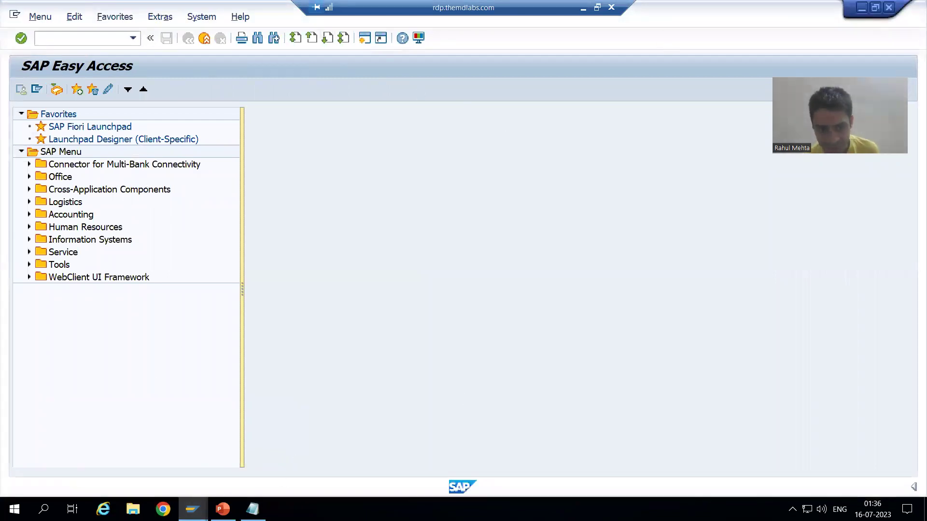
left_click(192, 509)
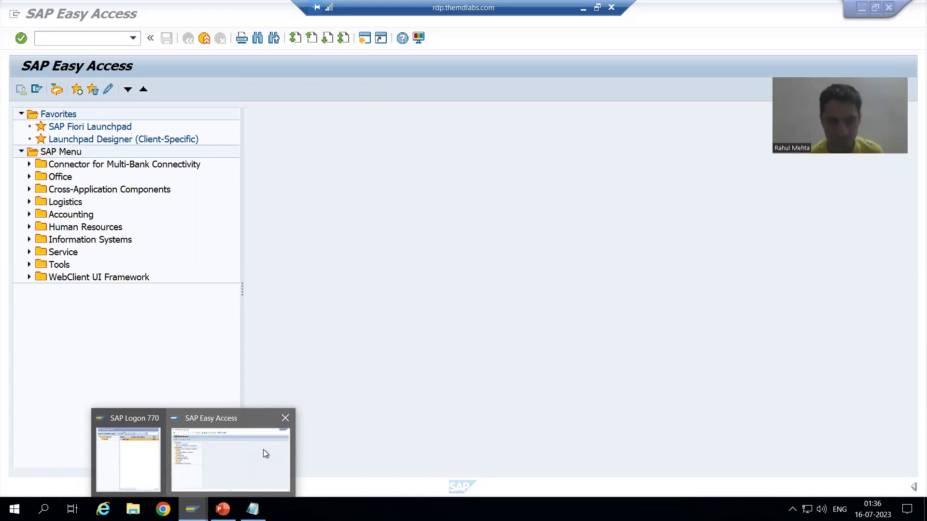
In Notepad, add the note "SM12 -> To See the Lock Entries" below the material line and highlight SM12.
left_click(253, 510)
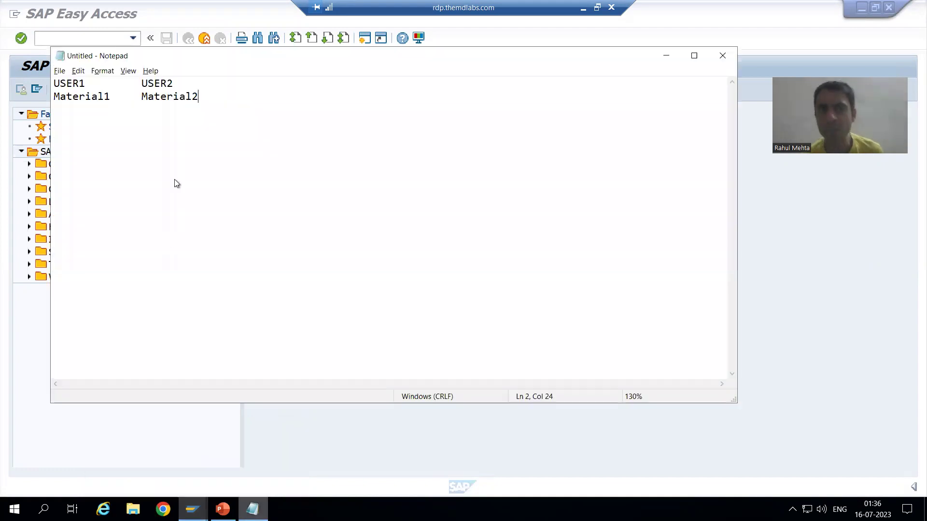
key("Return")
key("Return")
key("Return")
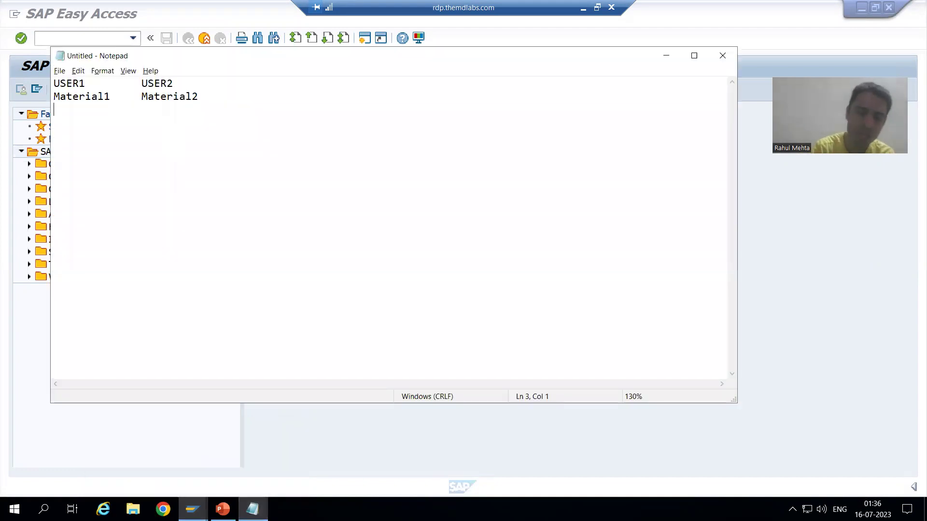
type("SM1")
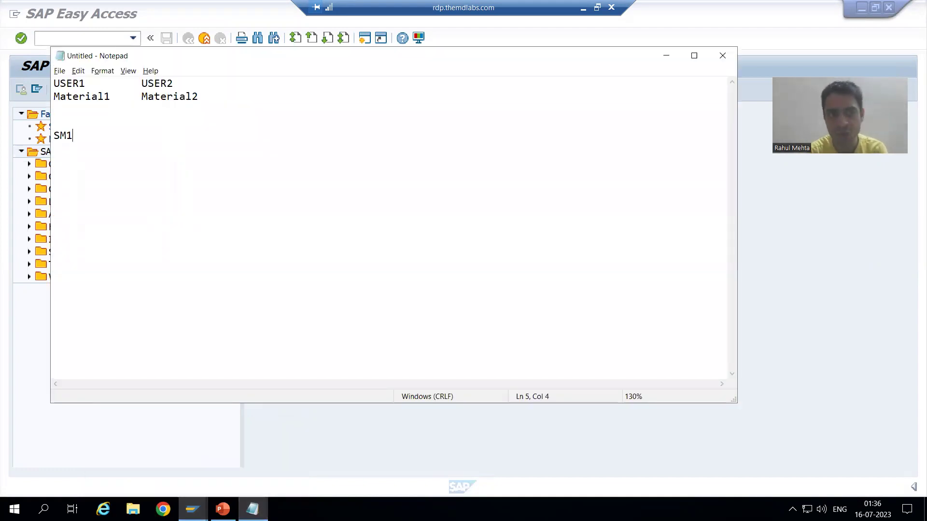
type("2 ->")
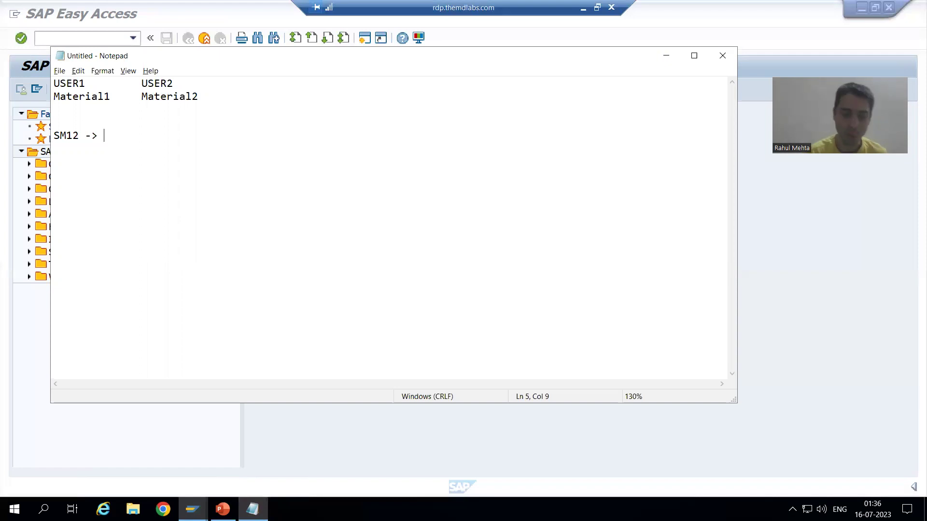
type(" To ")
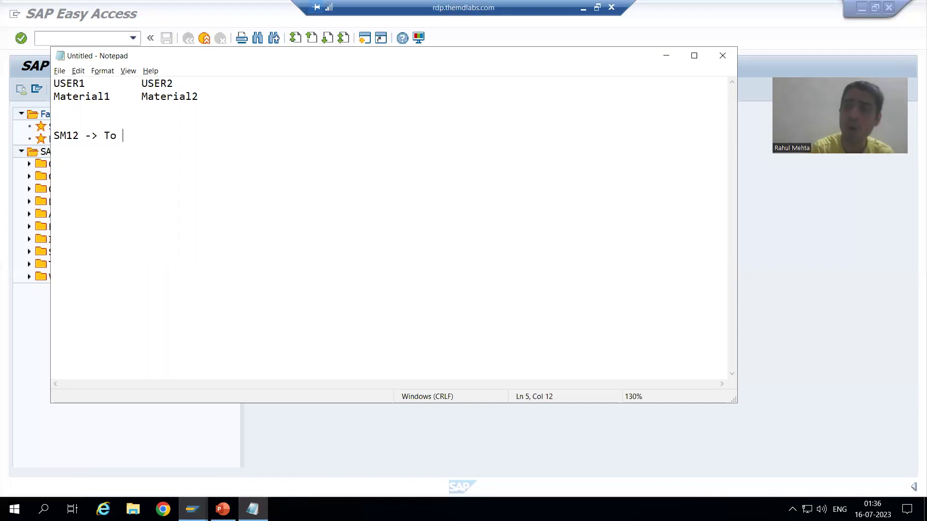
type("See")
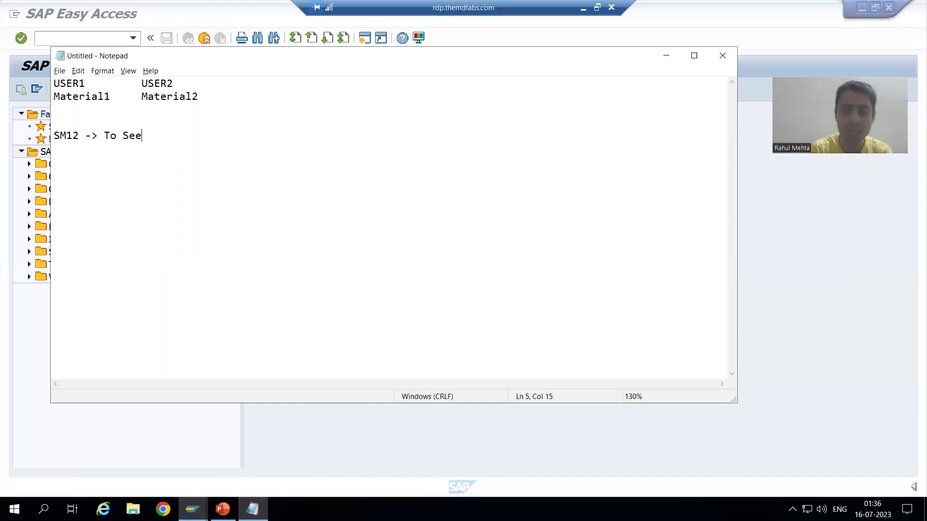
type(" the ")
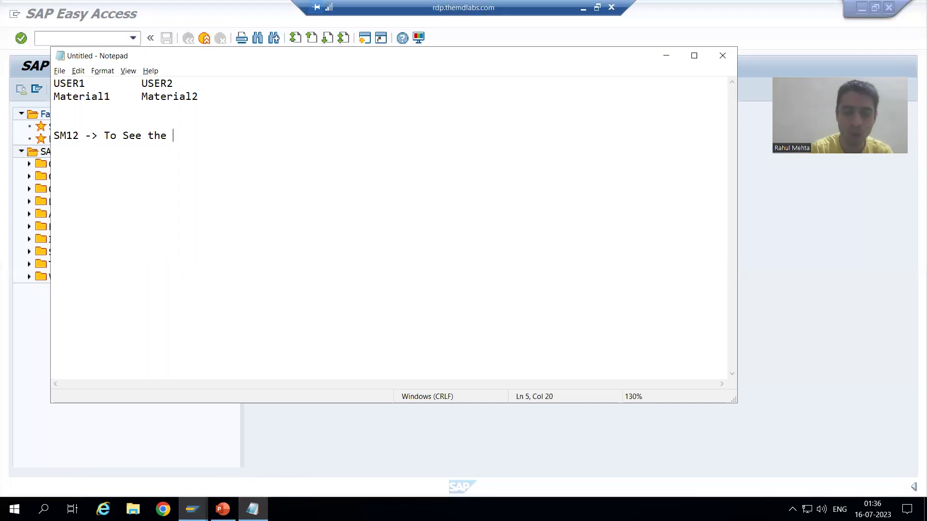
type("Lock En")
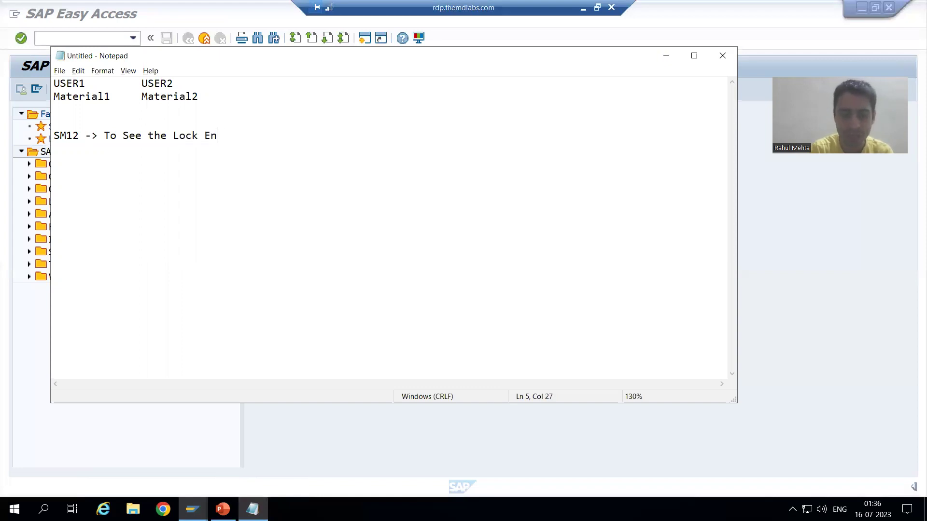
type("tries")
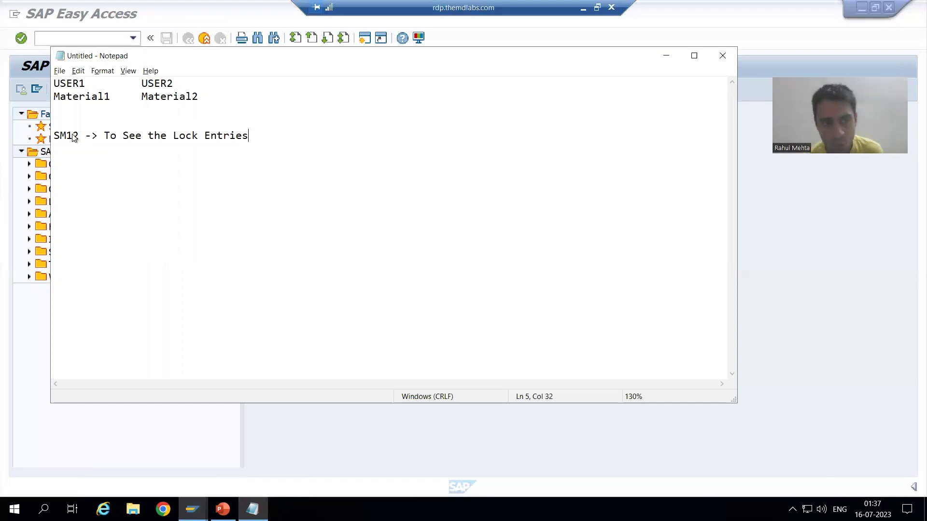
left_click_drag(78, 136, 49, 138)
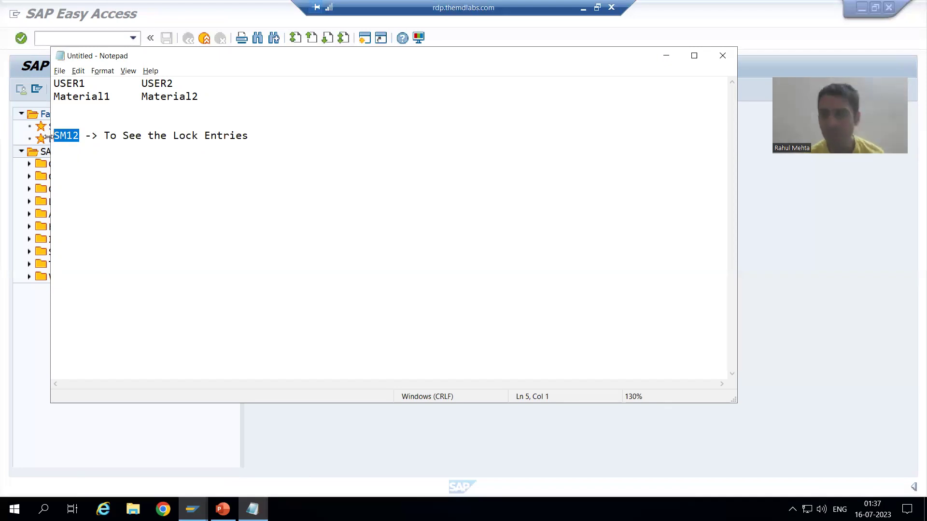
Switch to SAP, start transaction SM12 and search the lock table for client 900 with the preset user name.
key("alt+Tab")
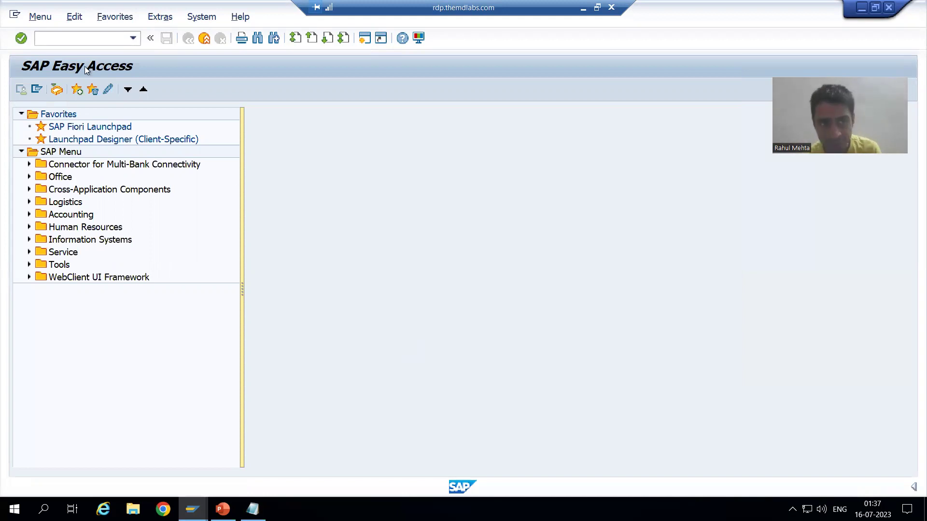
left_click(64, 38)
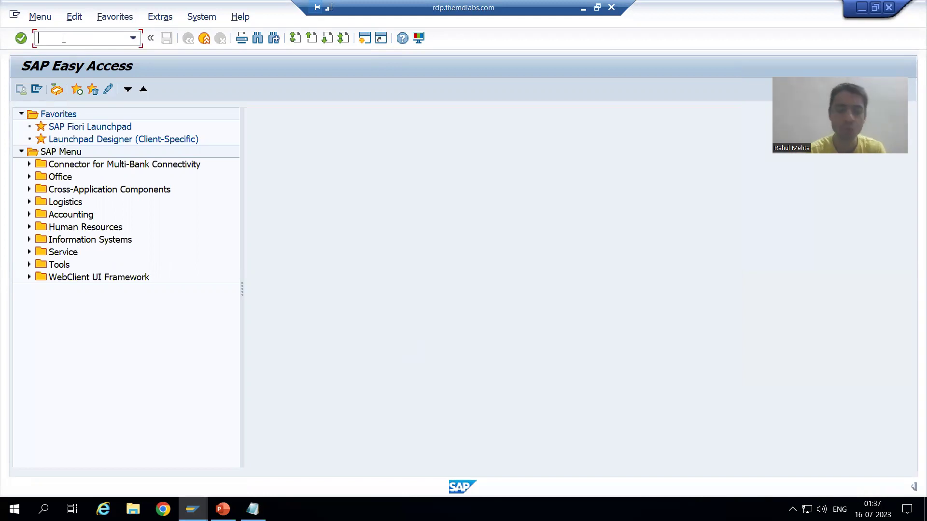
type("Sm12")
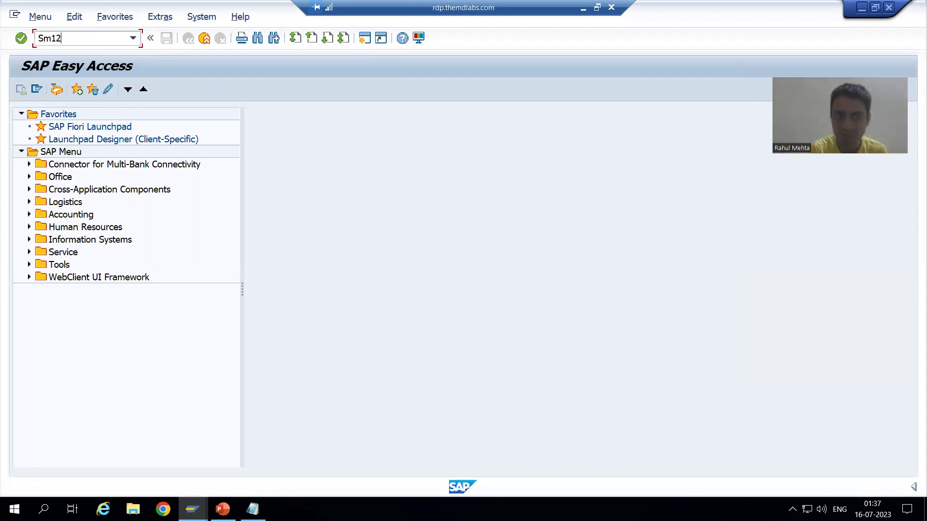
key("Return")
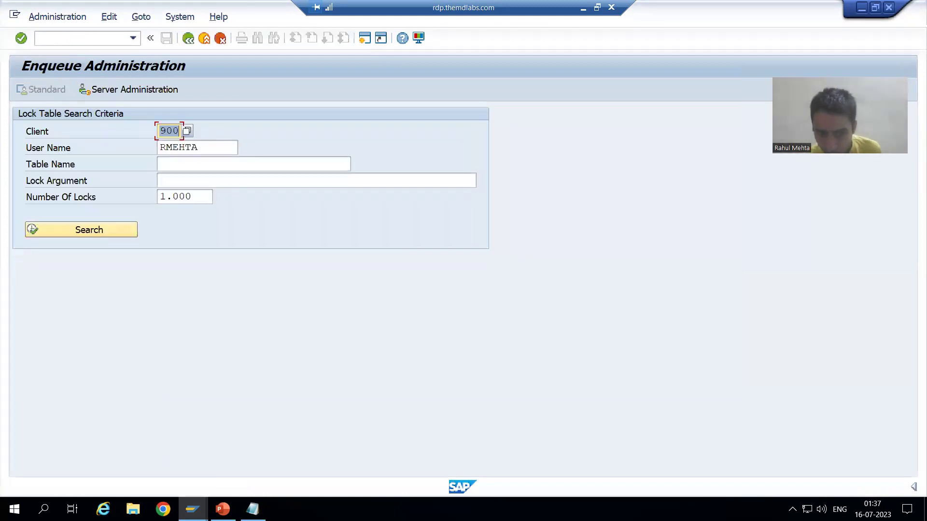
left_click(193, 509)
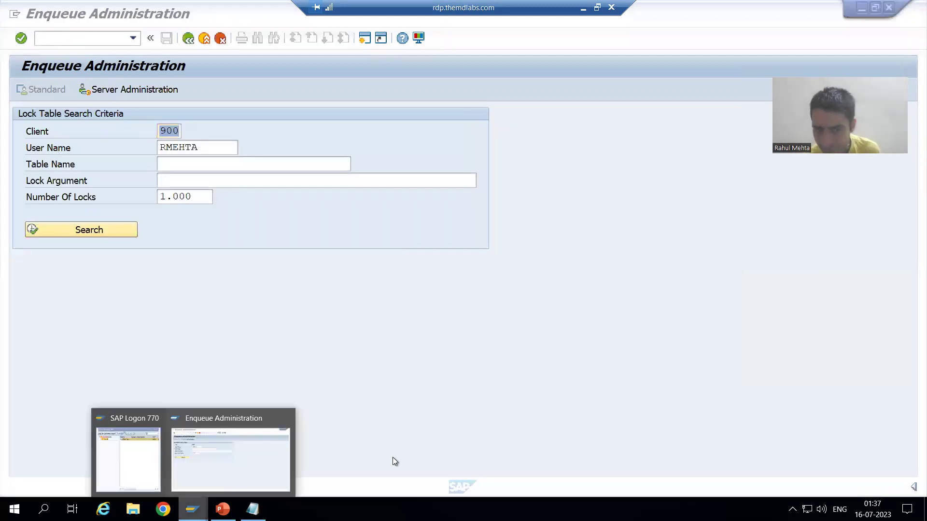
left_click(246, 462)
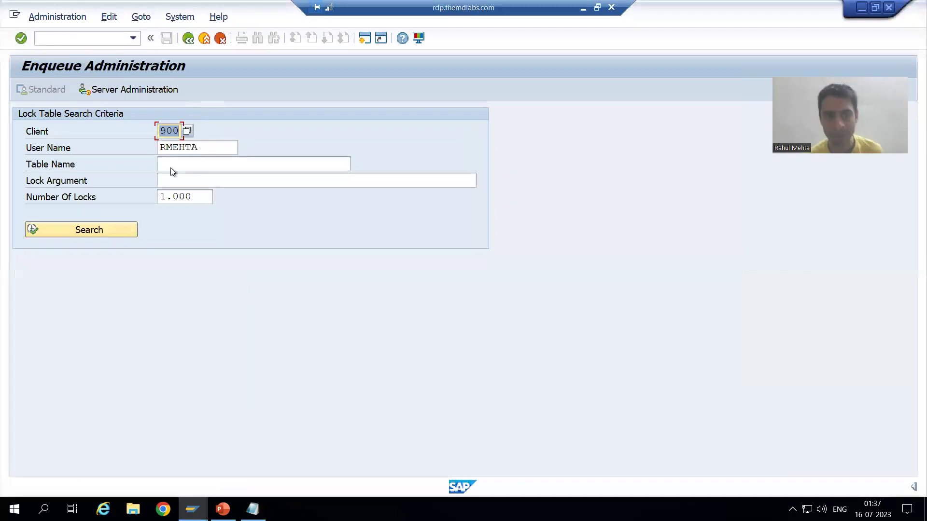
left_click(114, 230)
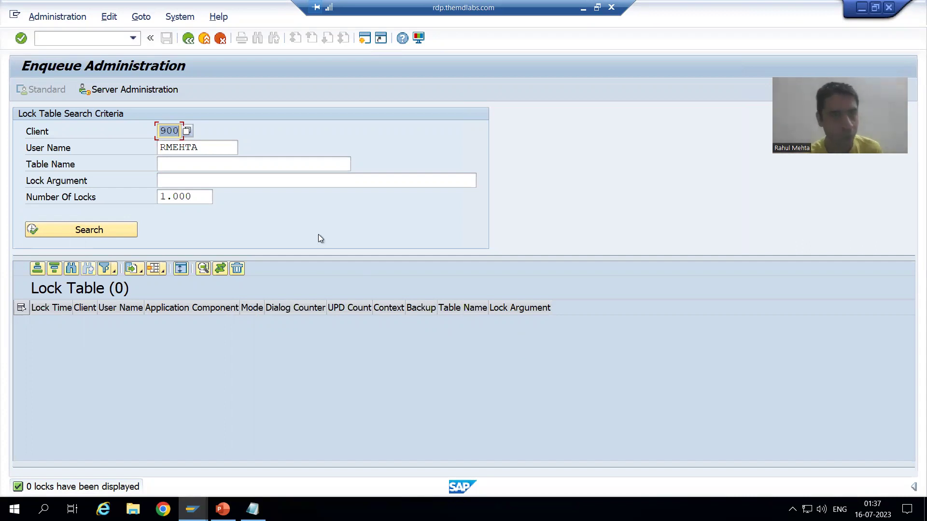
Open transaction SE11 in a new session and rerun the lock search in Enqueue Administration.
left_click(74, 39)
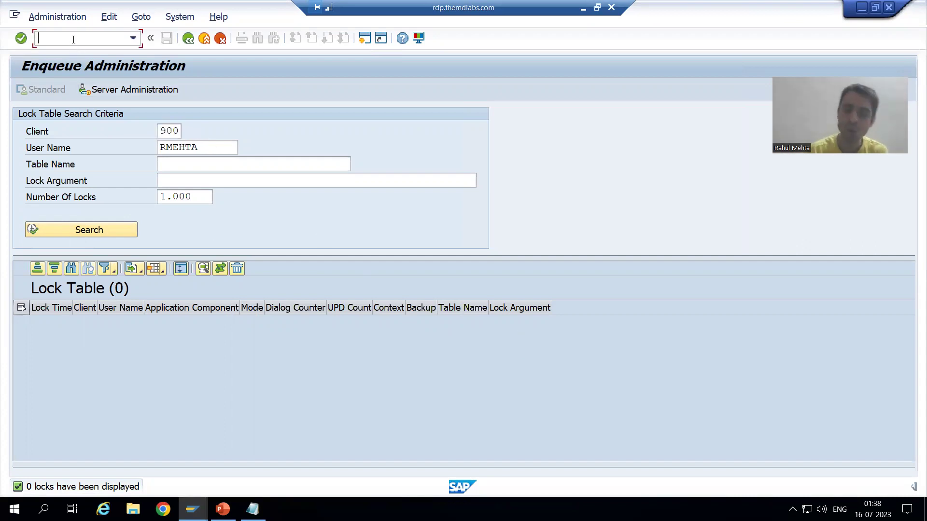
type("/ose11")
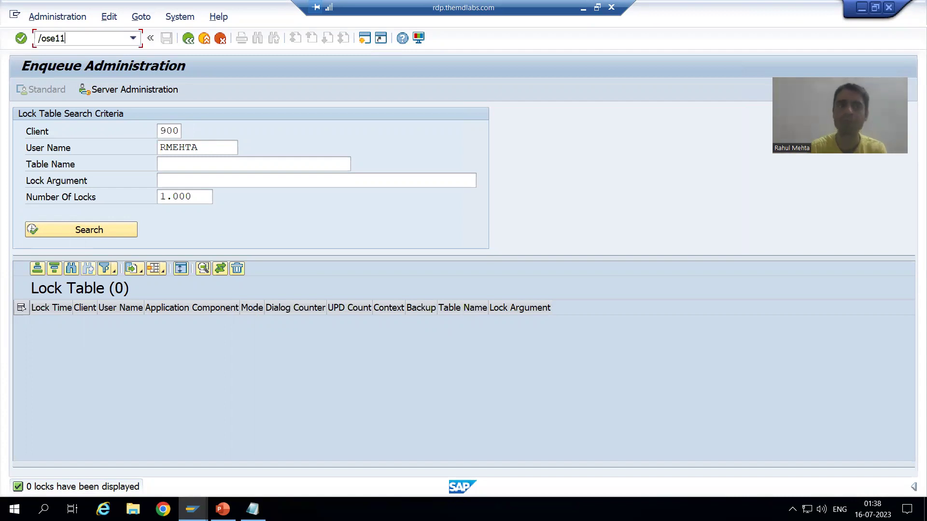
key("Return")
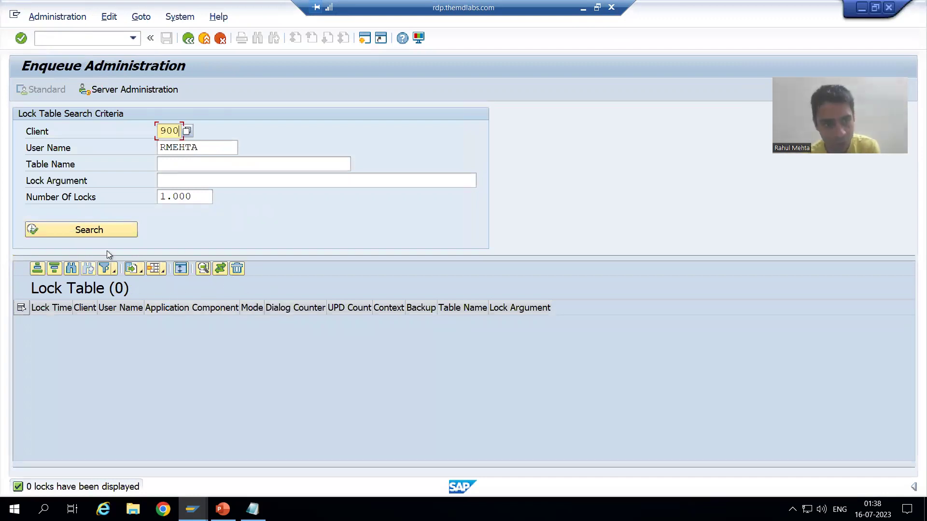
left_click(103, 229)
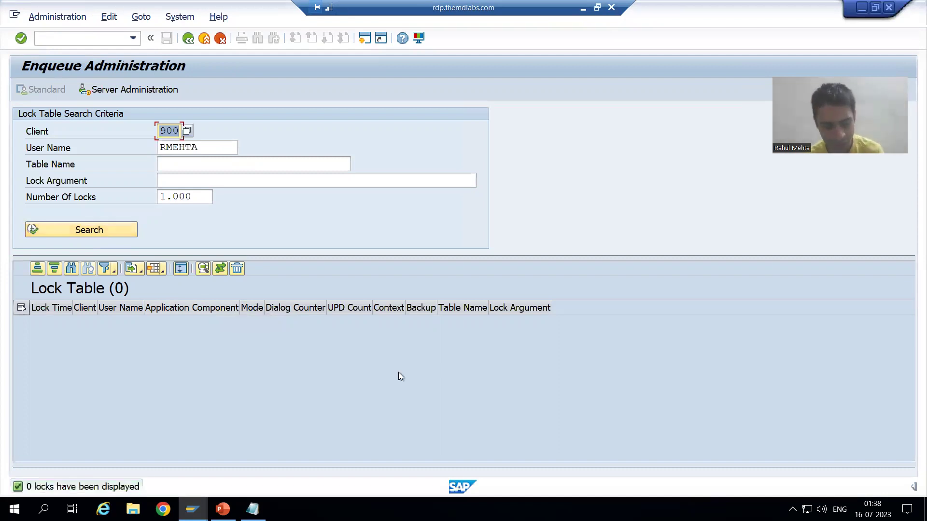
Display database table ZORDH_28 in the ABAP Dictionary, and check Enqueue Administration again for lock entries.
key("F3")
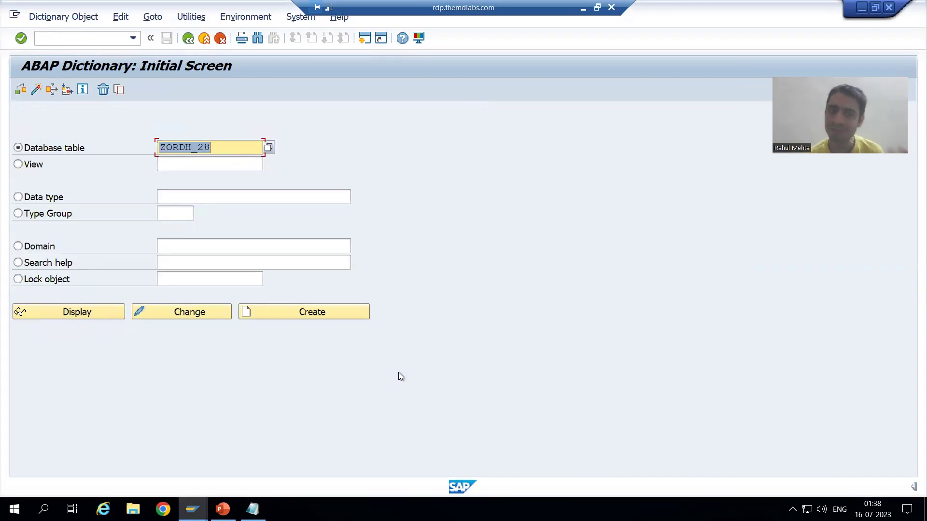
left_click(223, 146)
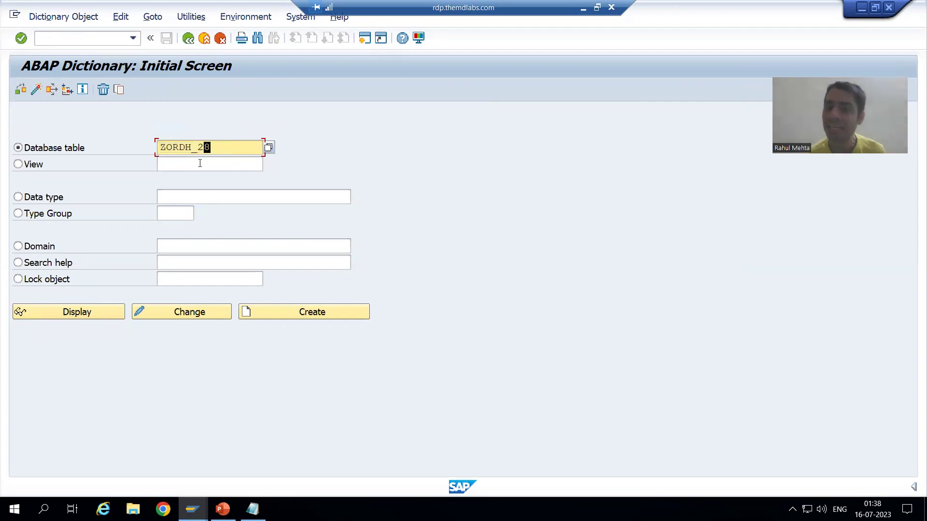
left_click(109, 315)
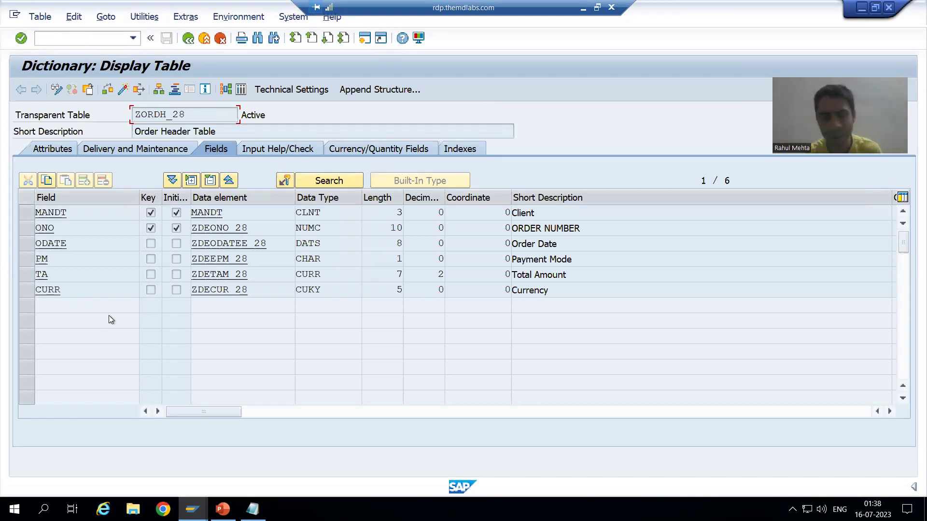
key("alt+Tab")
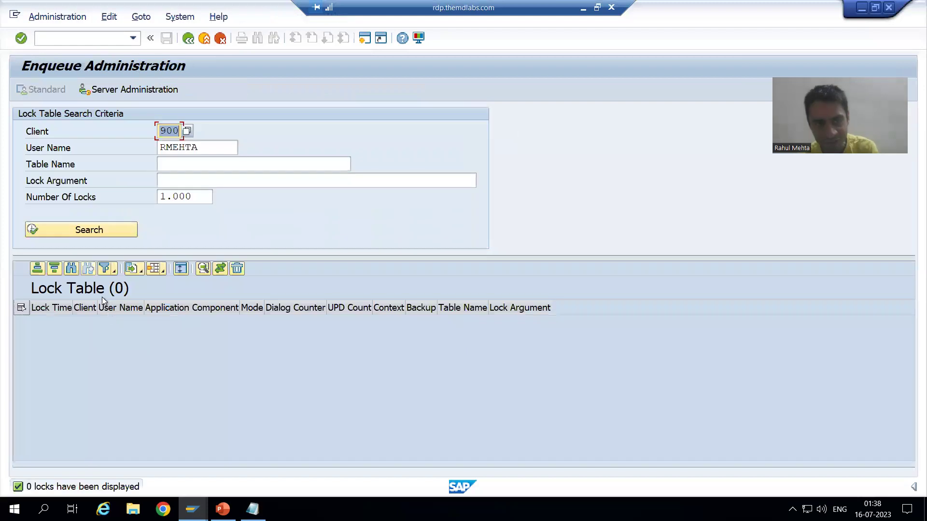
left_click(87, 231)
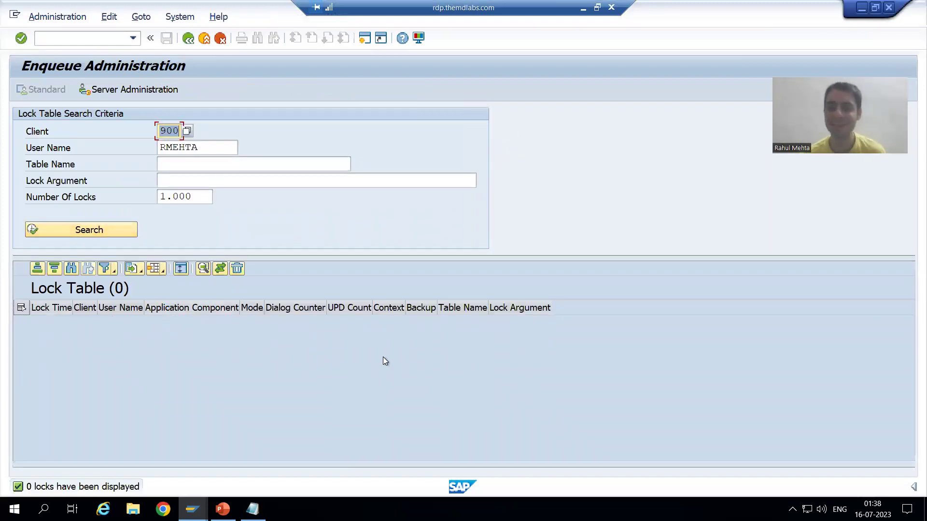
Return to the definition of table ZORDH_28 and switch it from display to change mode.
key("alt+Tab")
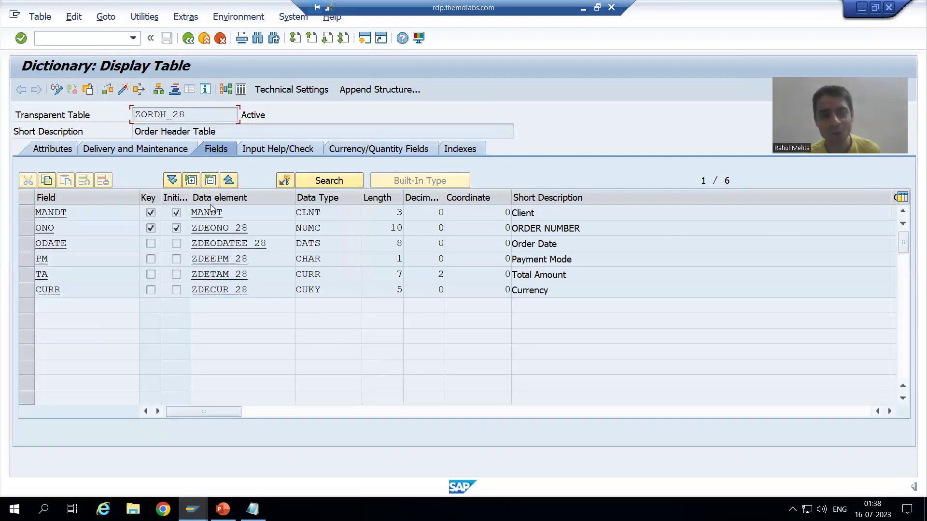
left_click(56, 90)
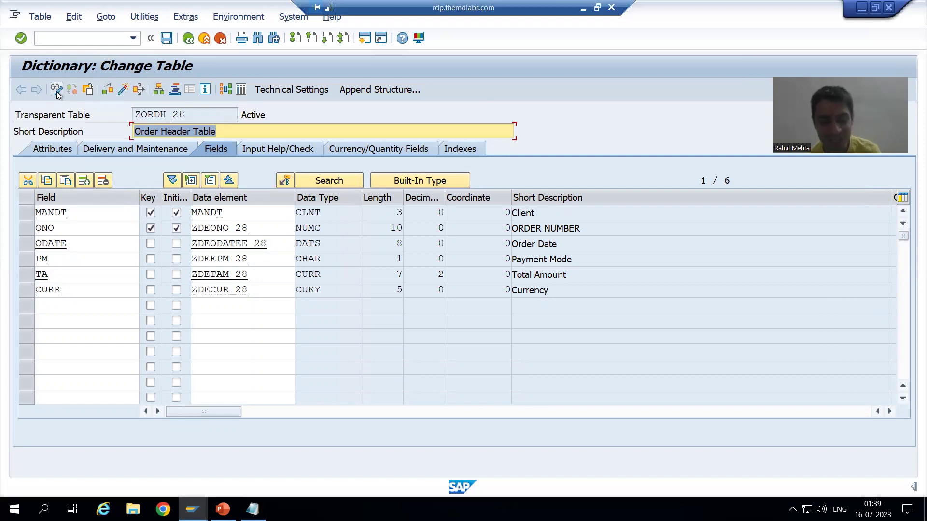
Rerun the lock search in Enqueue Administration and inspect the listed entry's user, lock argument and lock time.
left_click(56, 91)
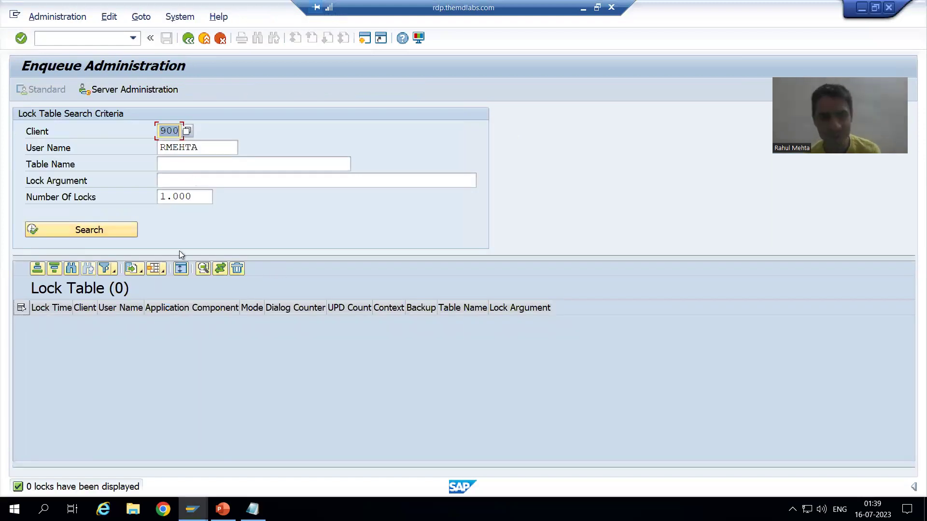
left_click(108, 229)
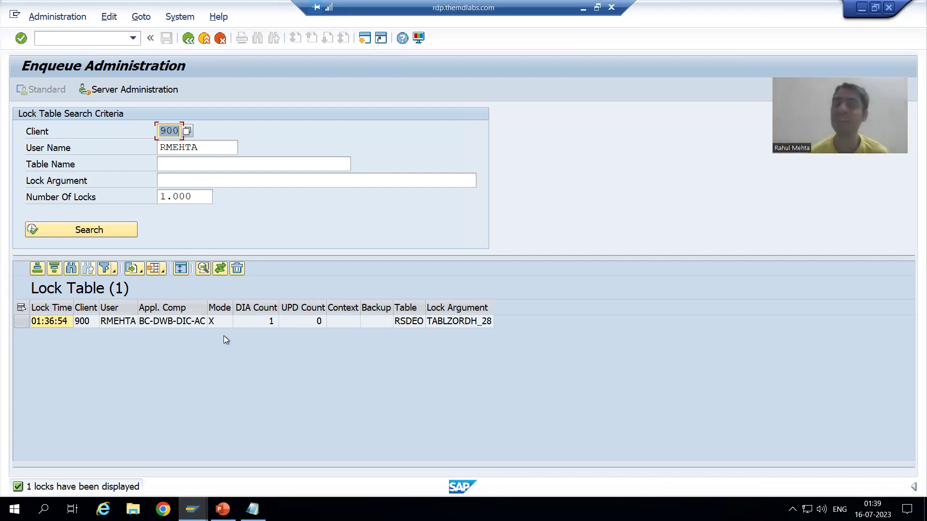
left_click(134, 328)
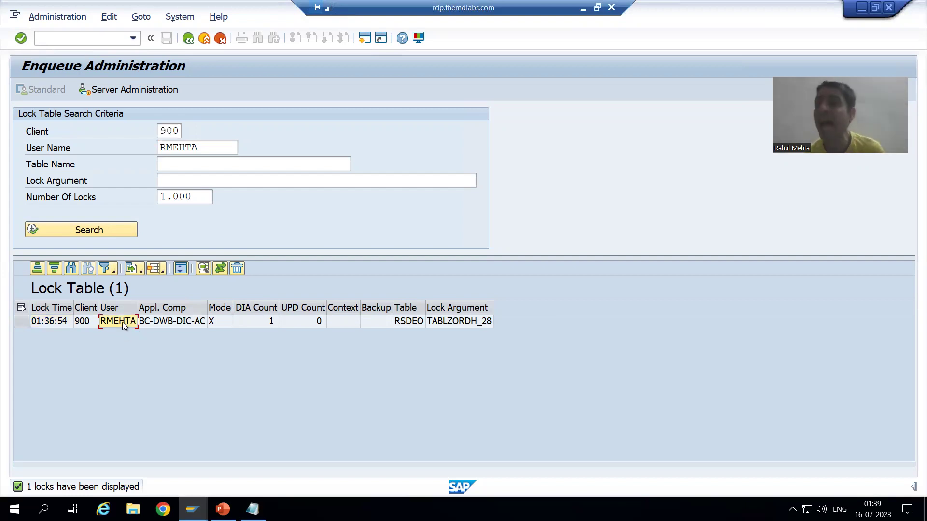
left_click(457, 324)
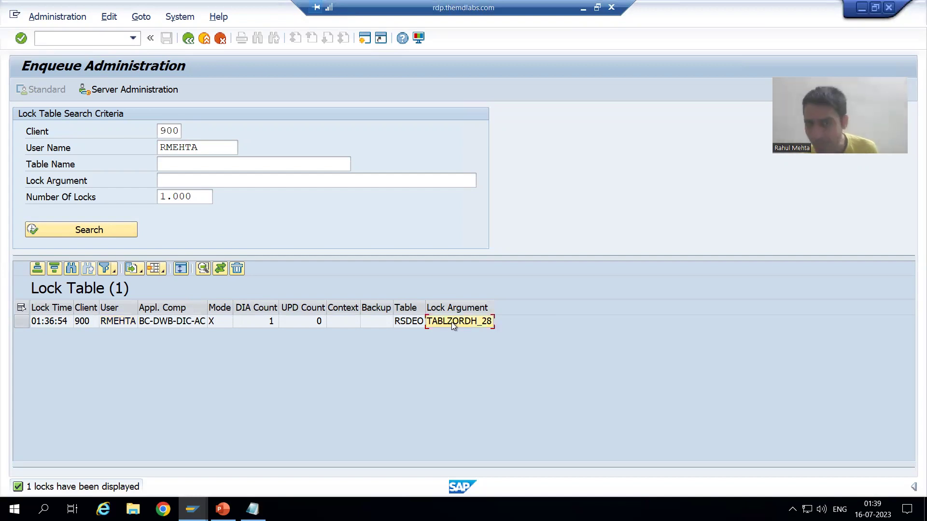
left_click(62, 323)
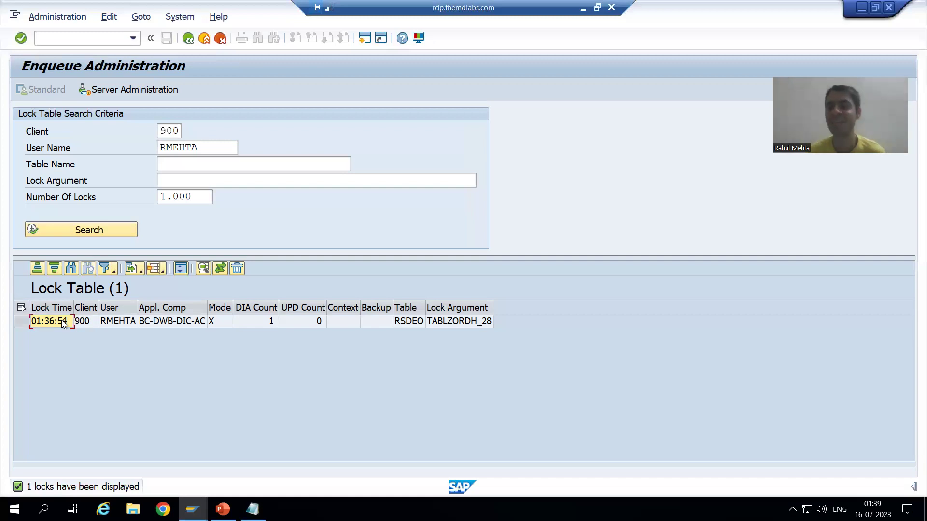
Leave the change mode of table ZORDH_28 and rerun the lock search in Enqueue Administration.
key("alt+Tab")
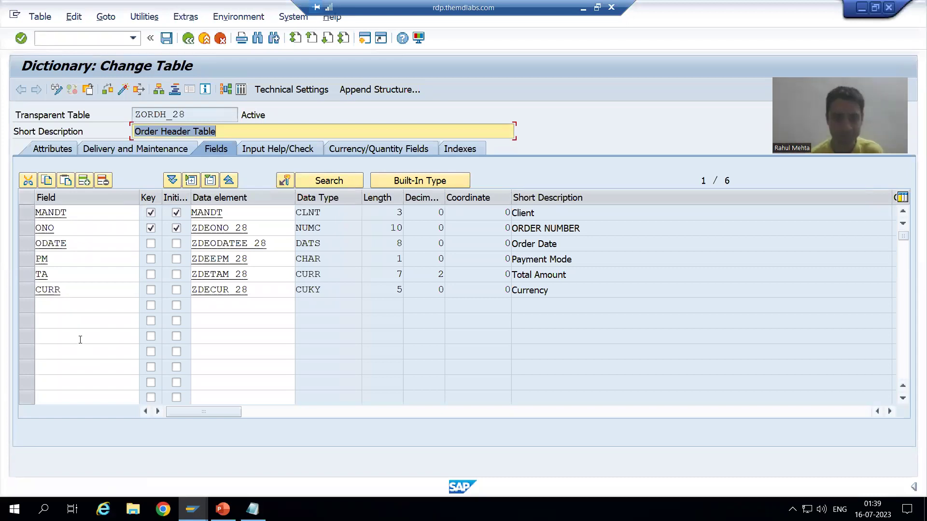
left_click(187, 38)
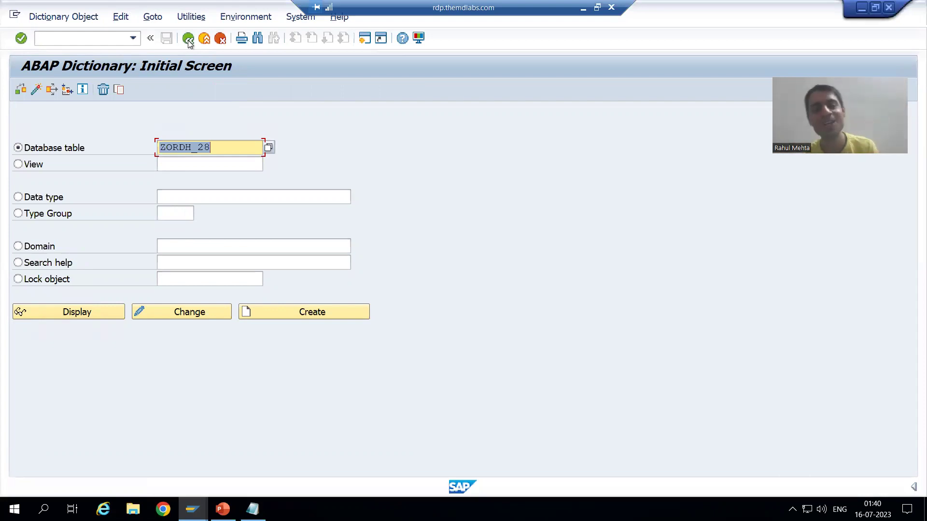
left_click(188, 39)
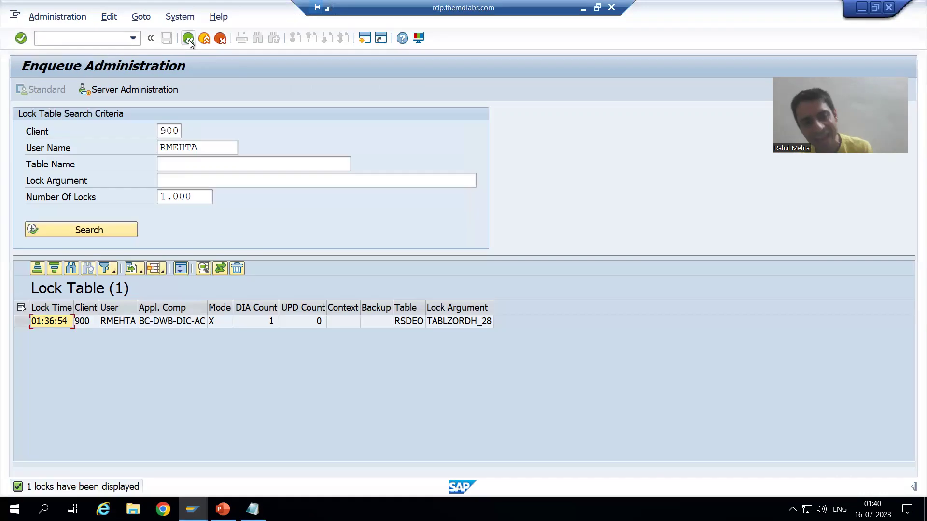
left_click(105, 233)
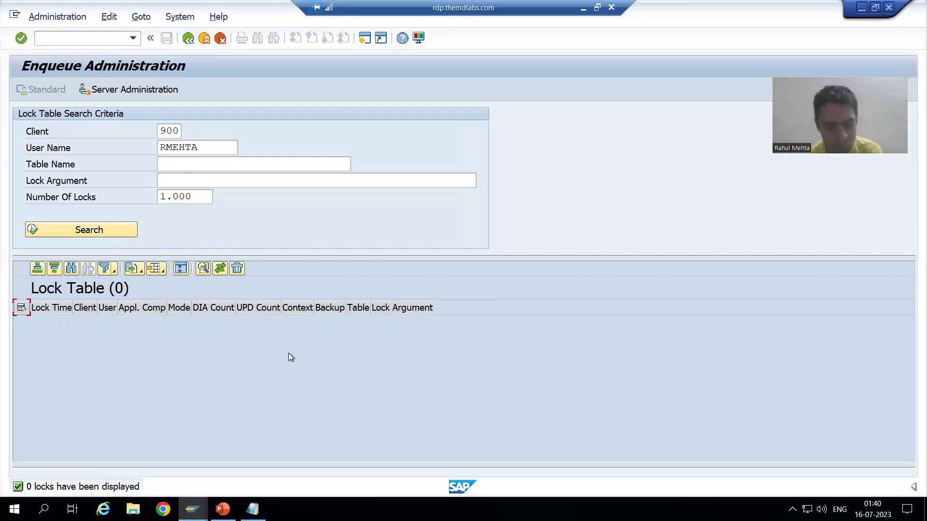
Open table ZORDH_28 in change mode from the ABAP Dictionary, rerun the lock search and select the ZORDH_28 lock entry.
key("alt+Tab")
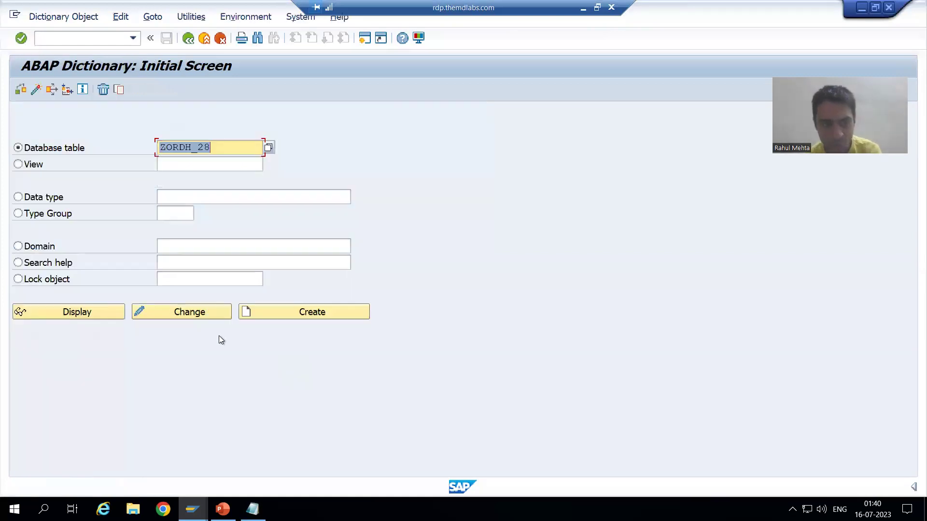
left_click(178, 315)
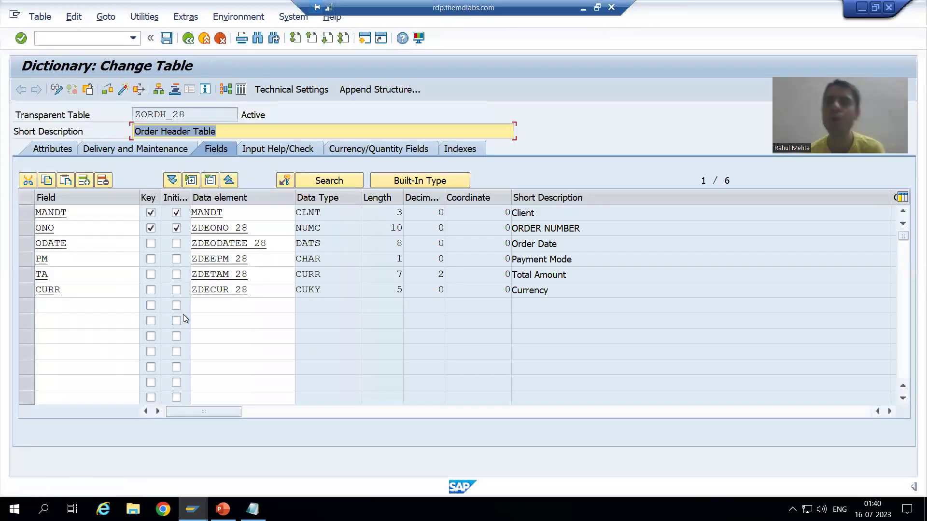
key("alt+Tab")
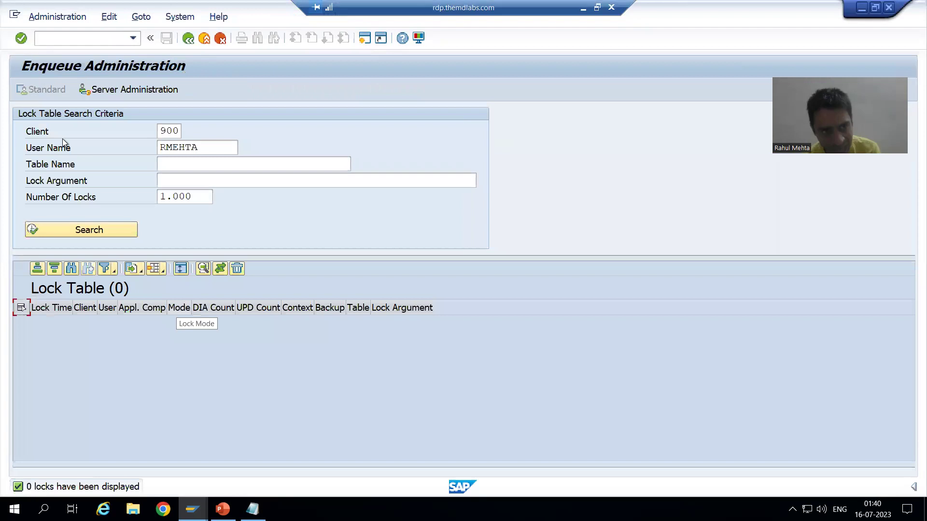
left_click(95, 232)
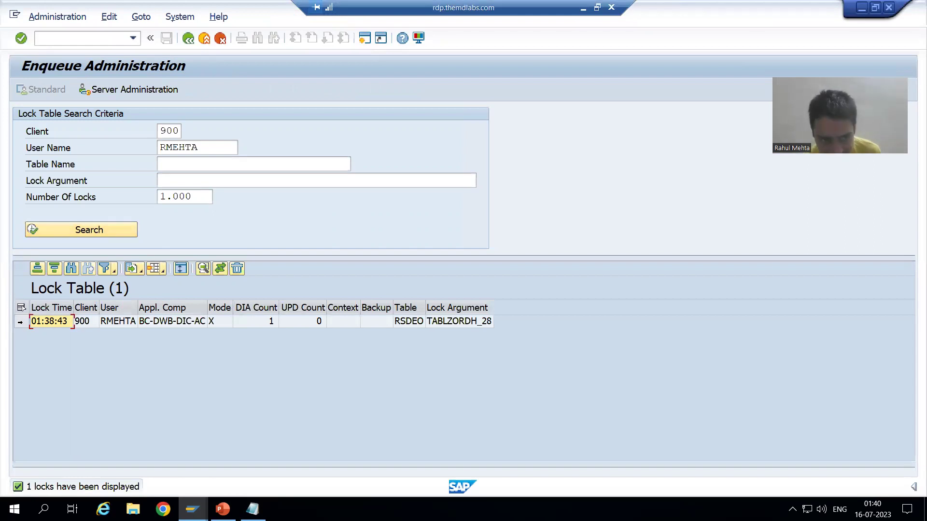
left_click(22, 321)
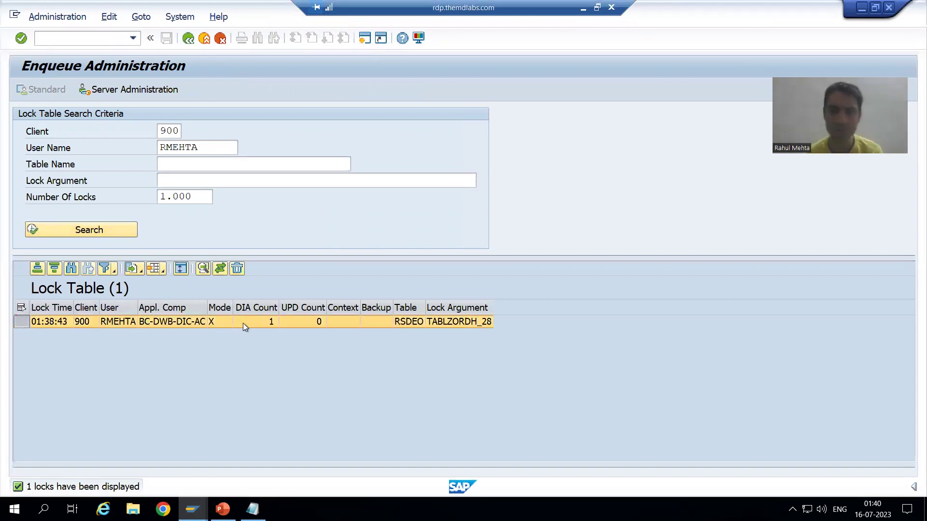
Return to the definition of table ZORDH_28 and open transaction SE11 in a new session with /ose11.
key("F3")
left_click(71, 42)
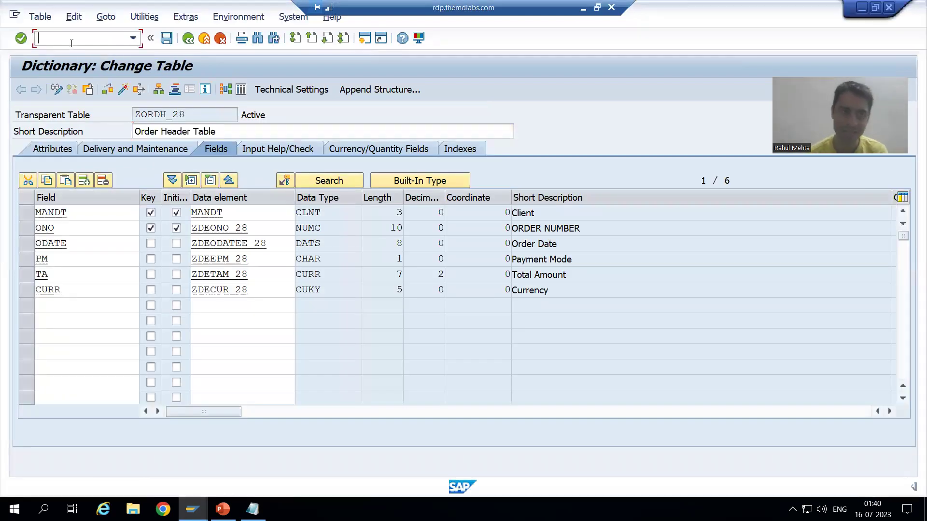
type("/ose11")
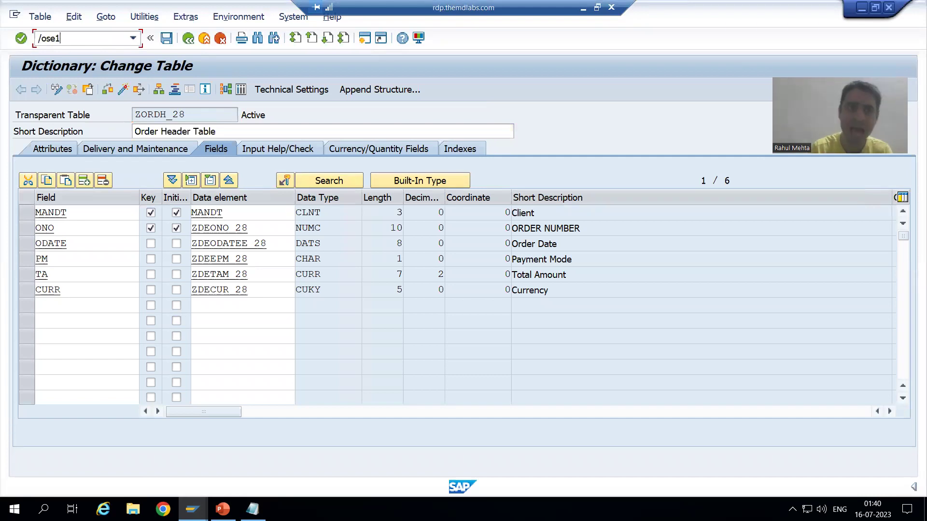
key("Return")
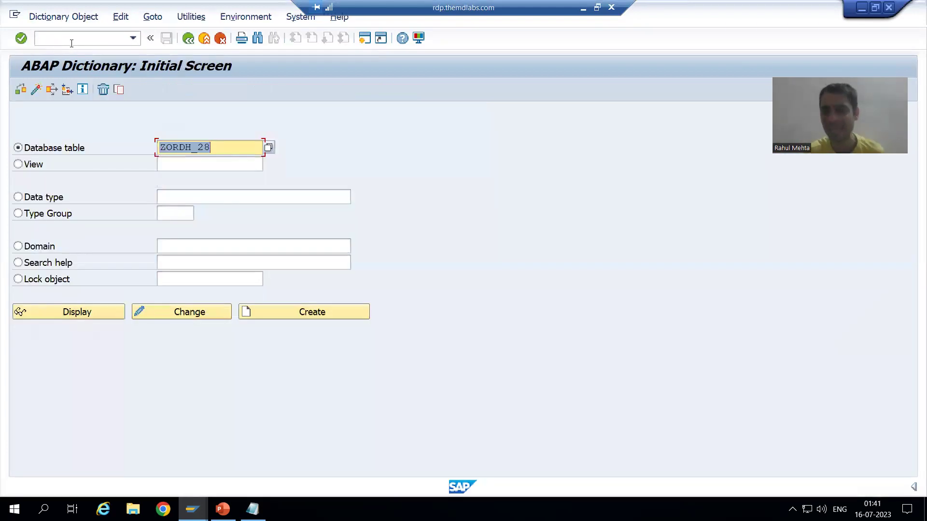
Enter zordi_28 as the database table in the new ABAP Dictionary session and open it in change mode.
key("BackSpace")
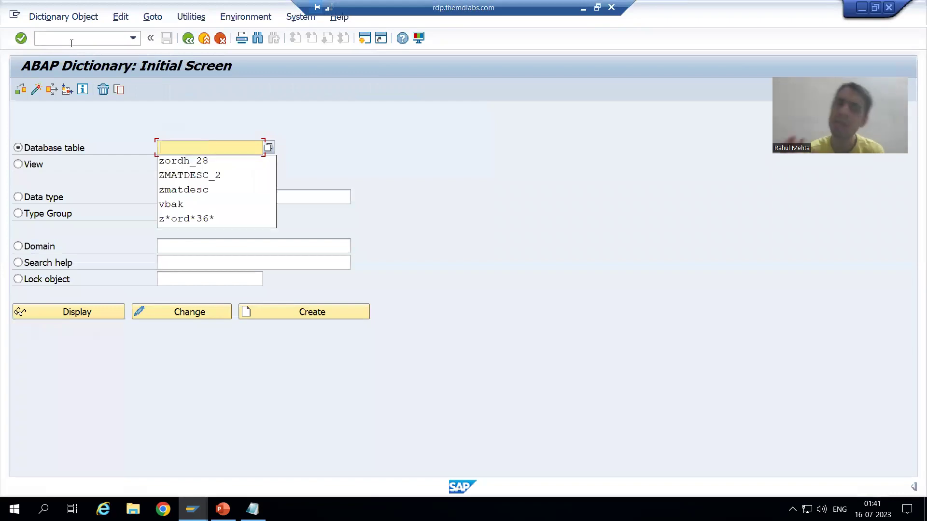
key("Down")
key("Down")
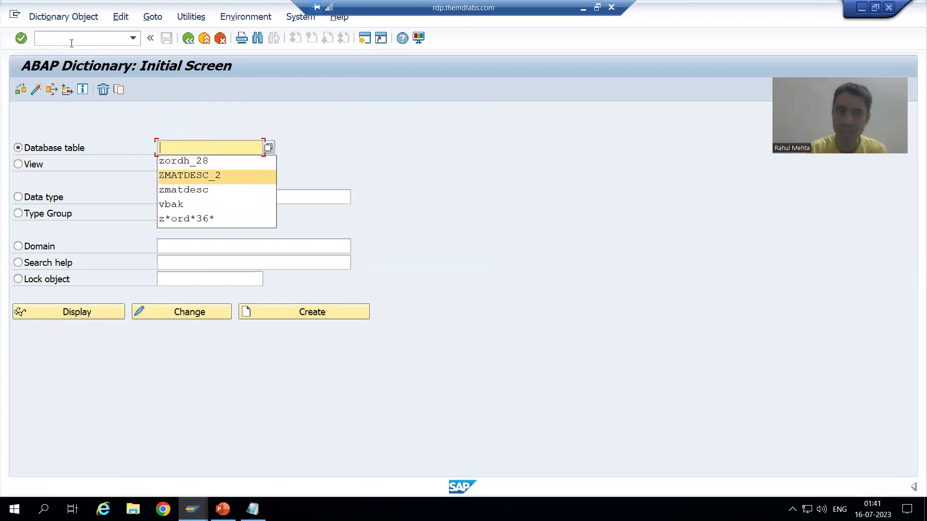
key("Escape")
key("BackSpace")
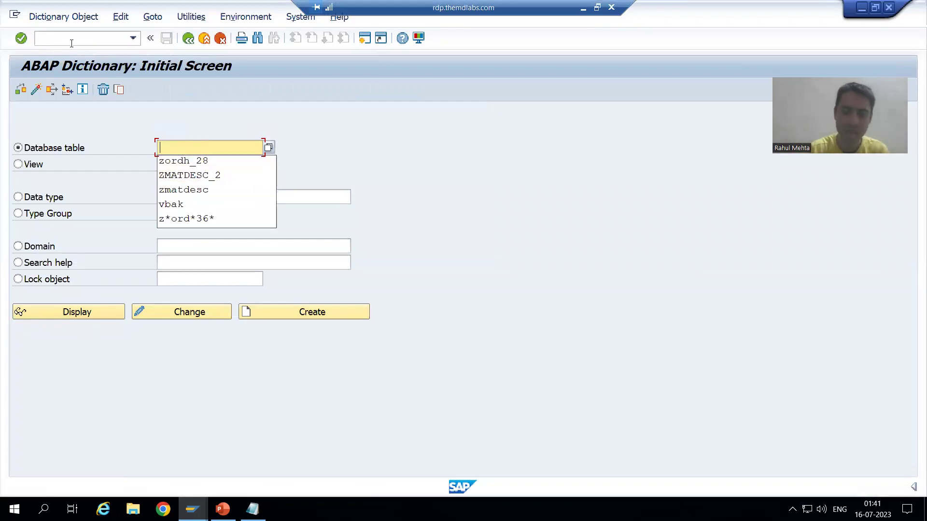
key("Down")
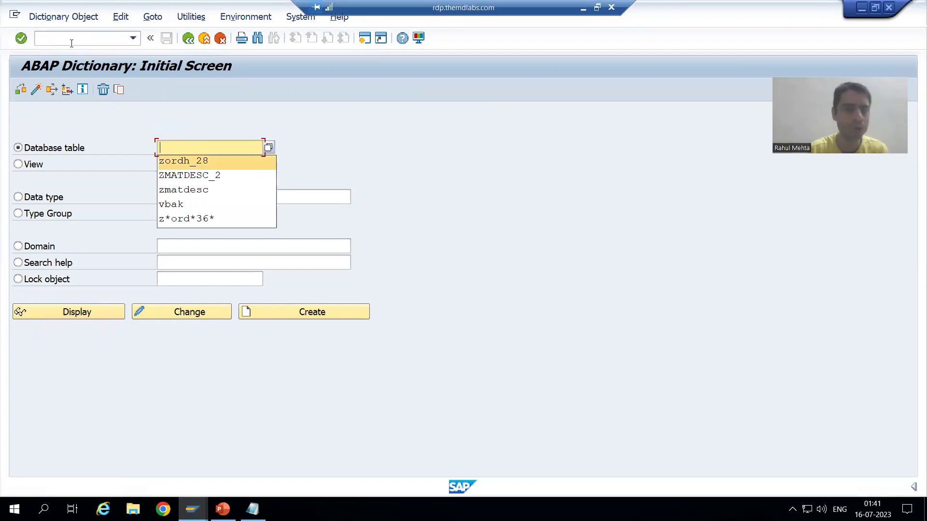
key("Return")
key("BackSpace")
key("BackSpace")
key("BackSpace")
key("BackSpace")
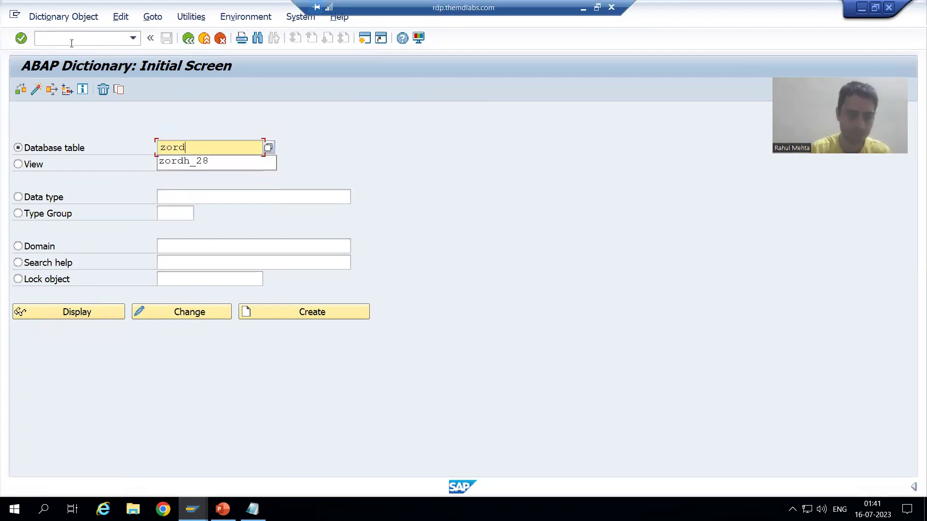
type("i_28")
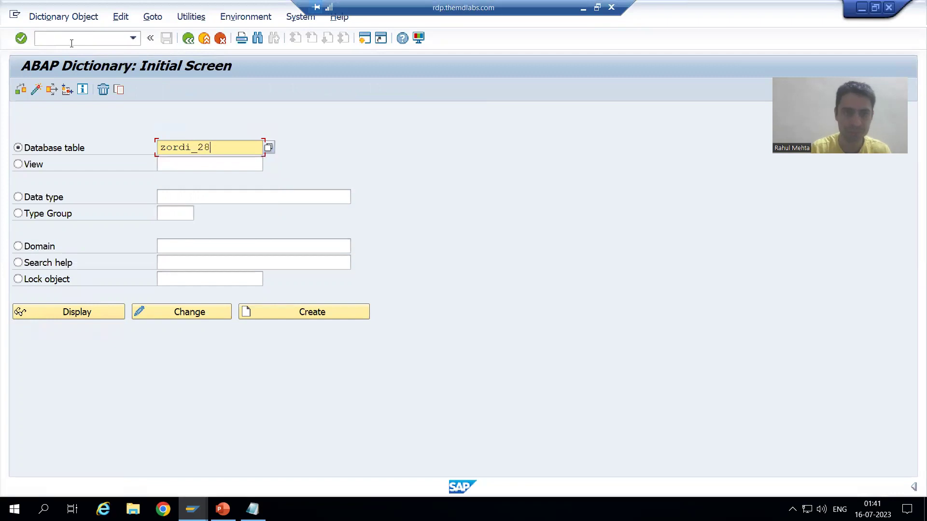
key("Return")
left_click(192, 314)
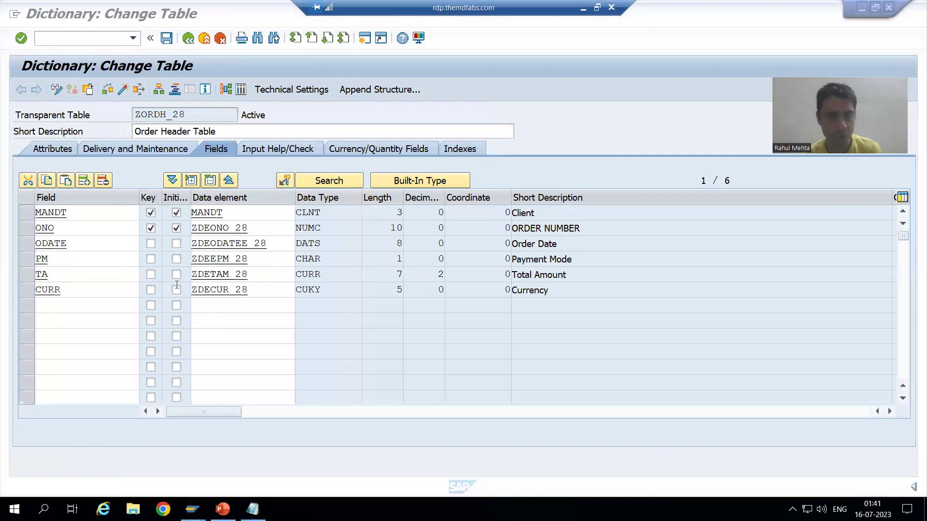
Rerun the lock search in Enqueue Administration and select the lock entries for ZORDH_28 and ZORDI_28 to compare them.
mouse_move(193, 510)
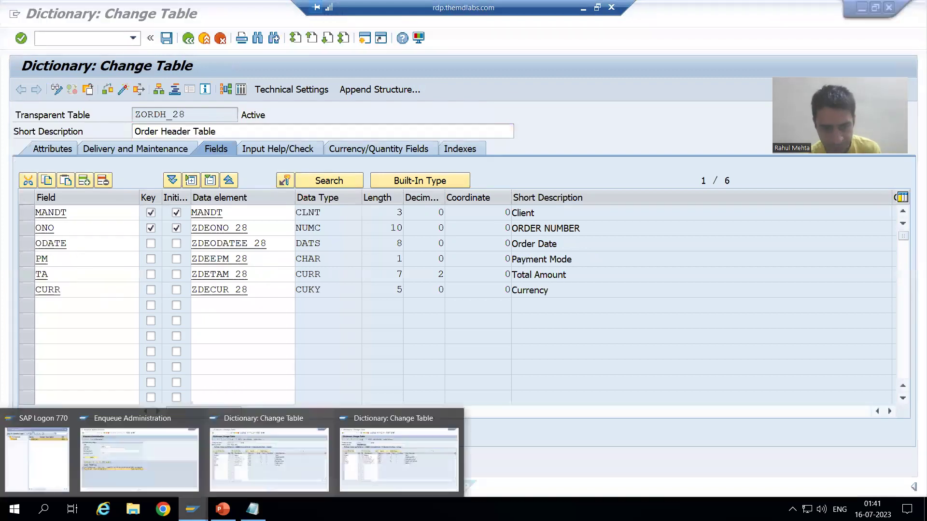
left_click(140, 463)
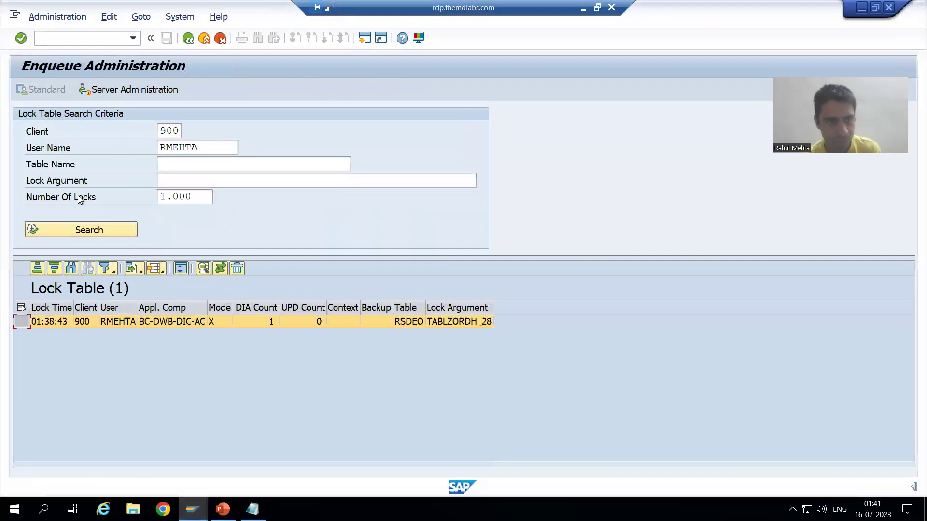
left_click(48, 229)
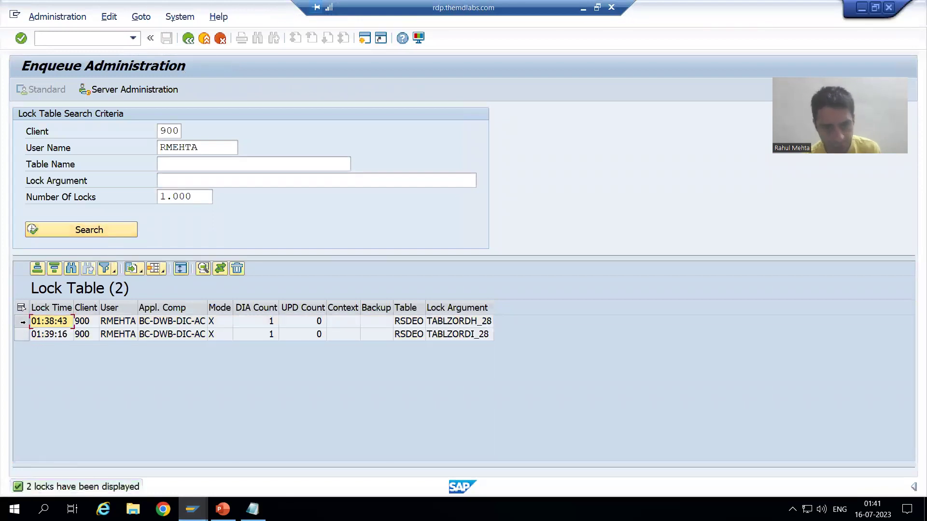
left_click(22, 322)
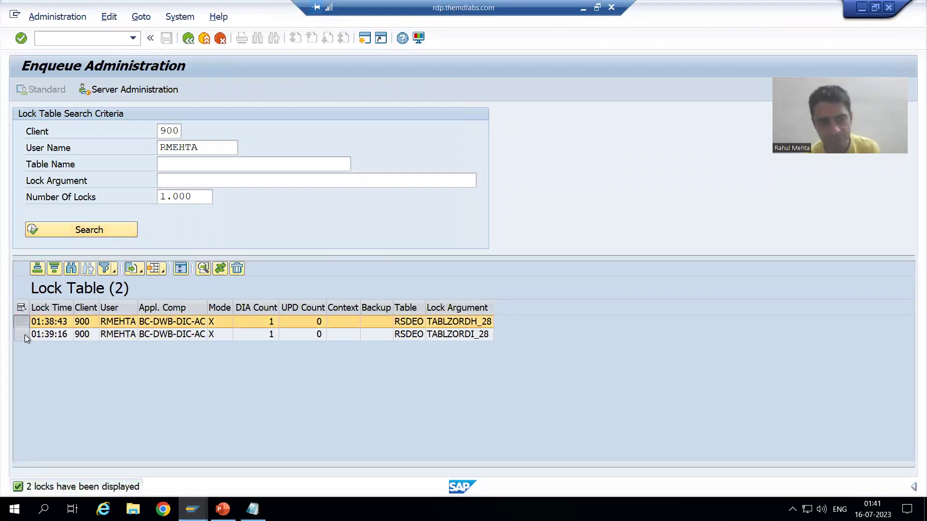
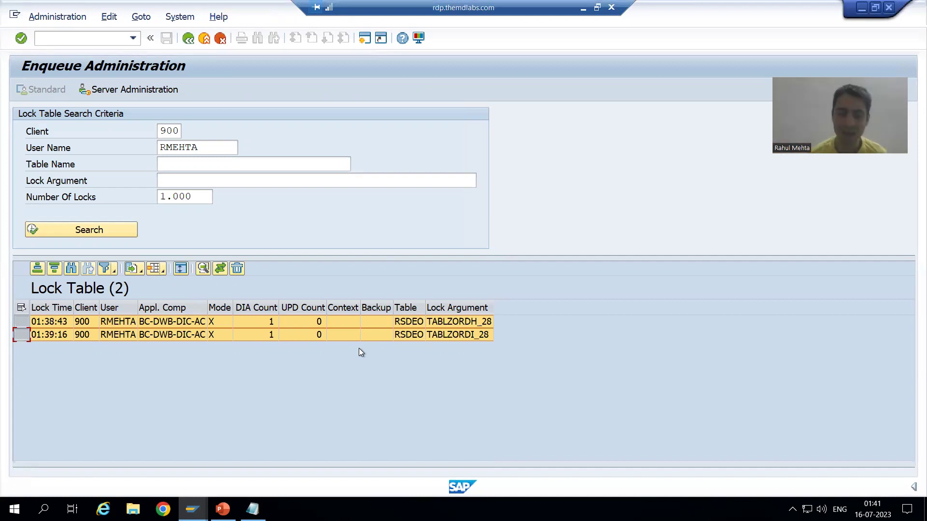
key("alt+Tab")
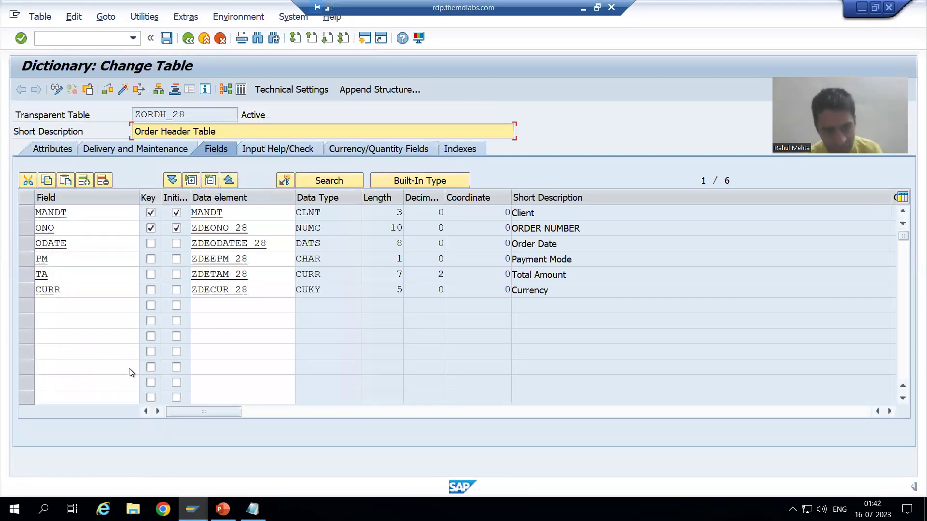
key("alt+Tab")
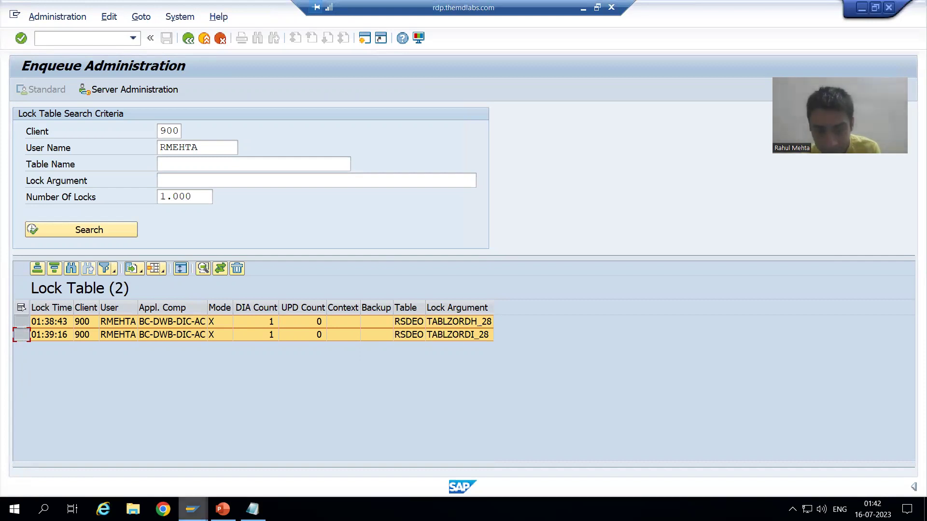
Switch to Notepad and add the line "Enqueue Server" below the SM12 note, separated by a blank line.
left_click(253, 509)
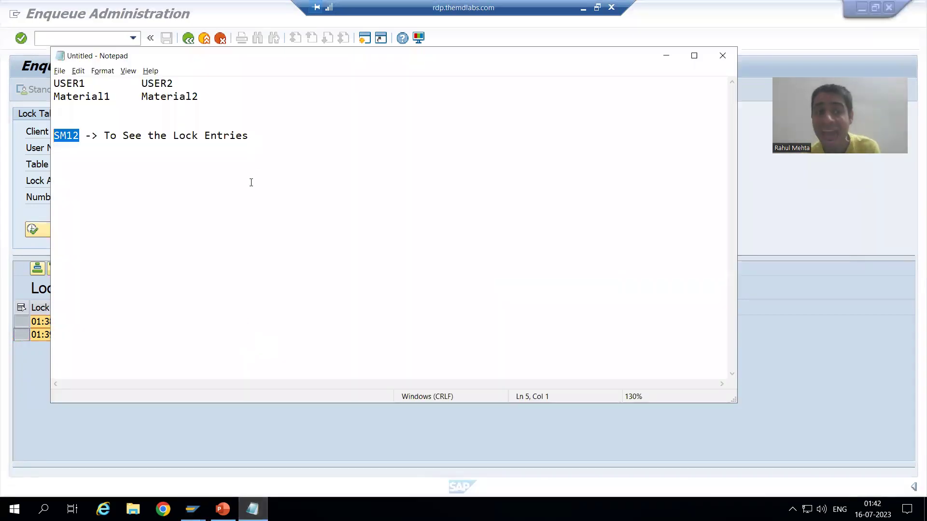
left_click(270, 138)
key("Return")
key("Return")
type("Enqueue Server")
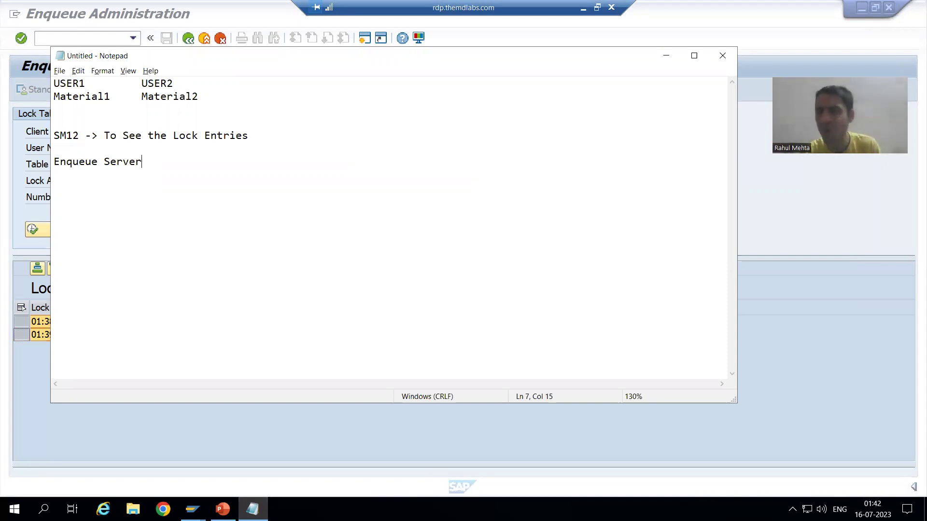
Leave change mode of table ZORDI_28 for the ABAP Dictionary initial screen and rerun the lock search in Enqueue Administration.
key("alt+Tab")
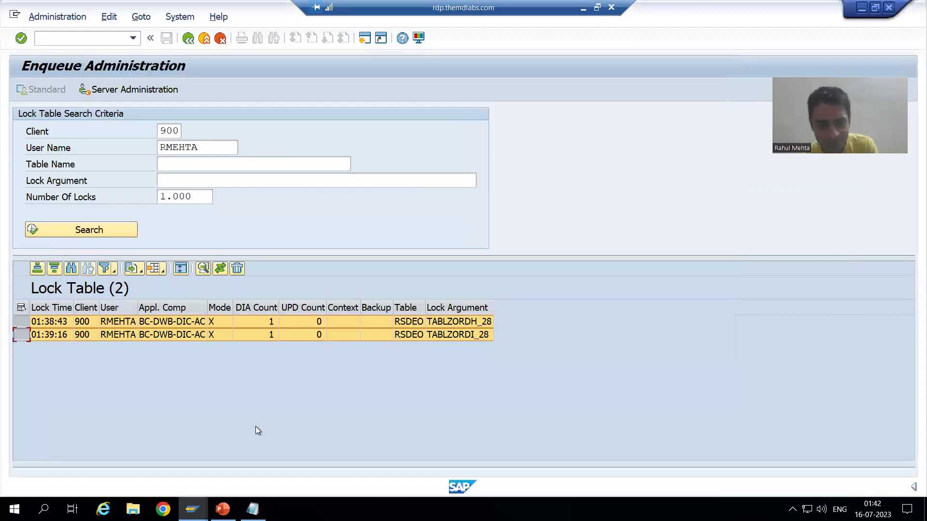
mouse_move(193, 509)
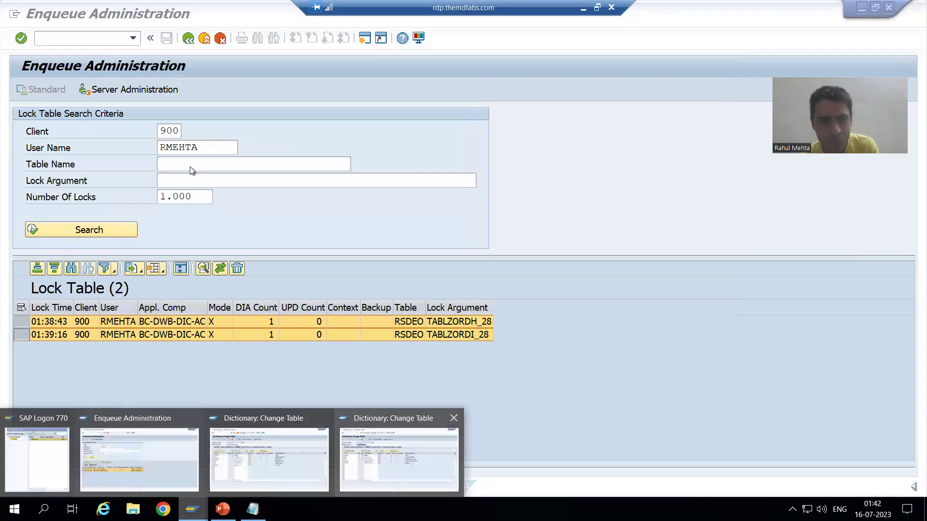
left_click(386, 468)
left_click(188, 38)
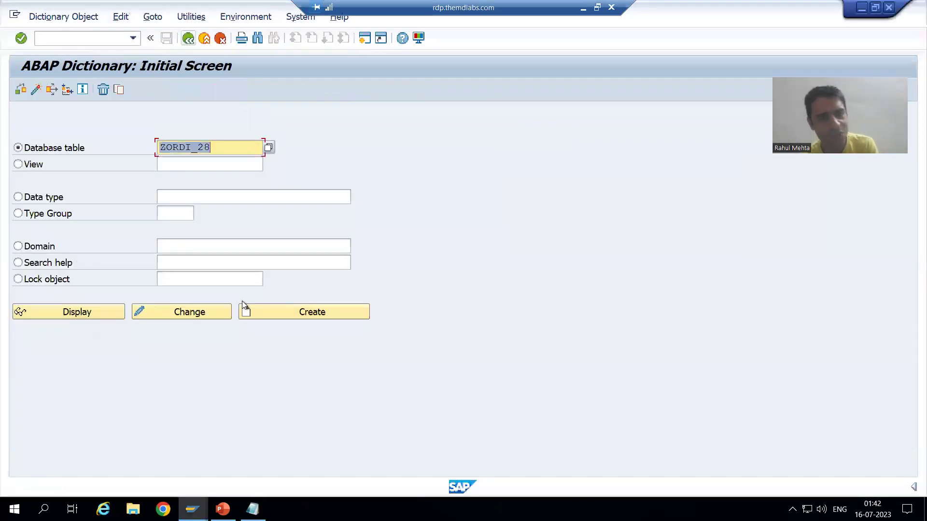
key("alt+Tab")
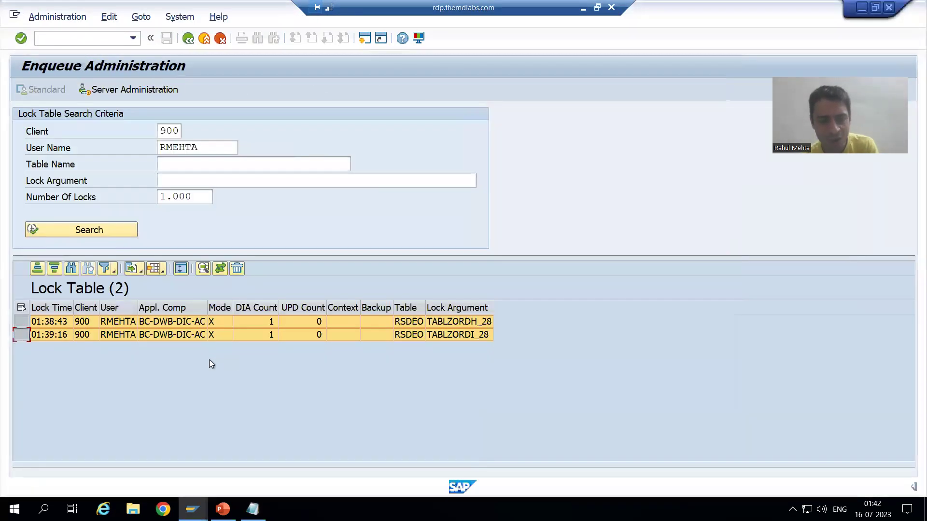
left_click(62, 233)
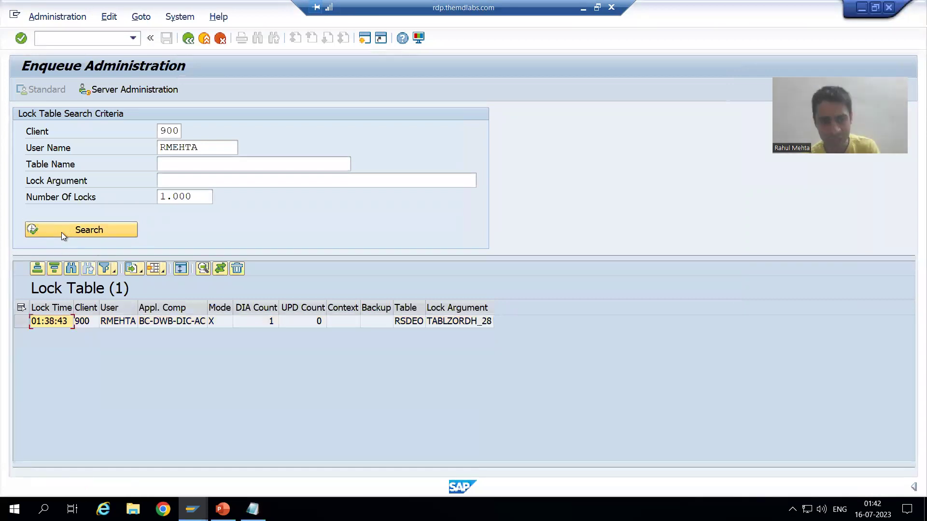
Exit the change session of table ZORDH_28 and refresh the lock entries in Enqueue Administration.
key("alt+Tab")
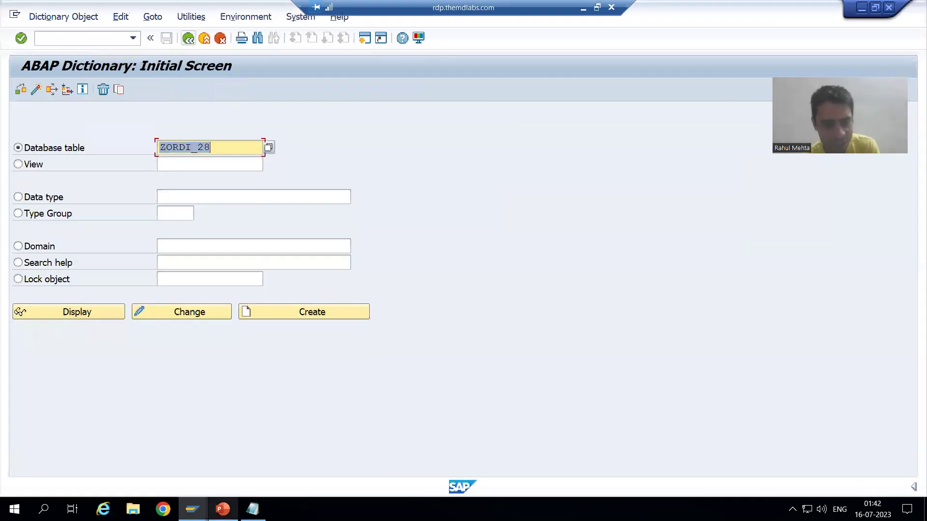
mouse_move(193, 509)
left_click(254, 470)
left_click(193, 42)
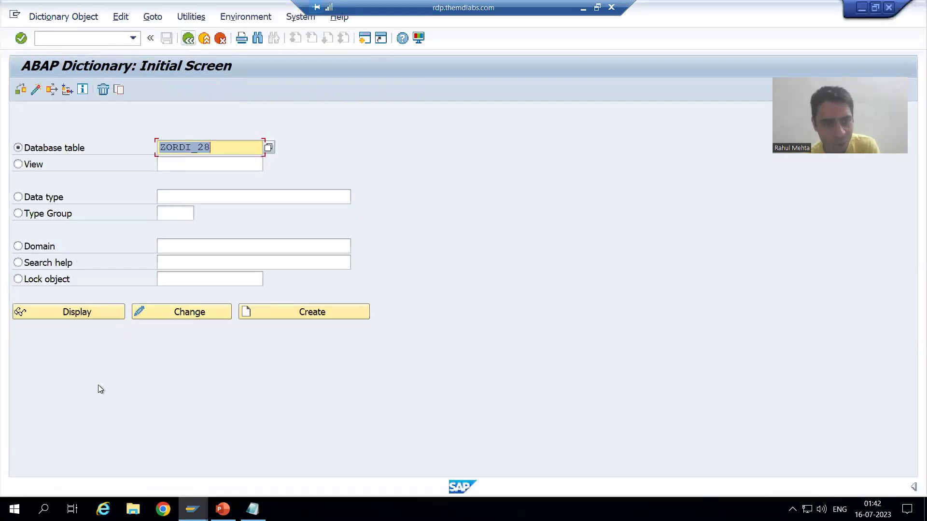
mouse_move(193, 509)
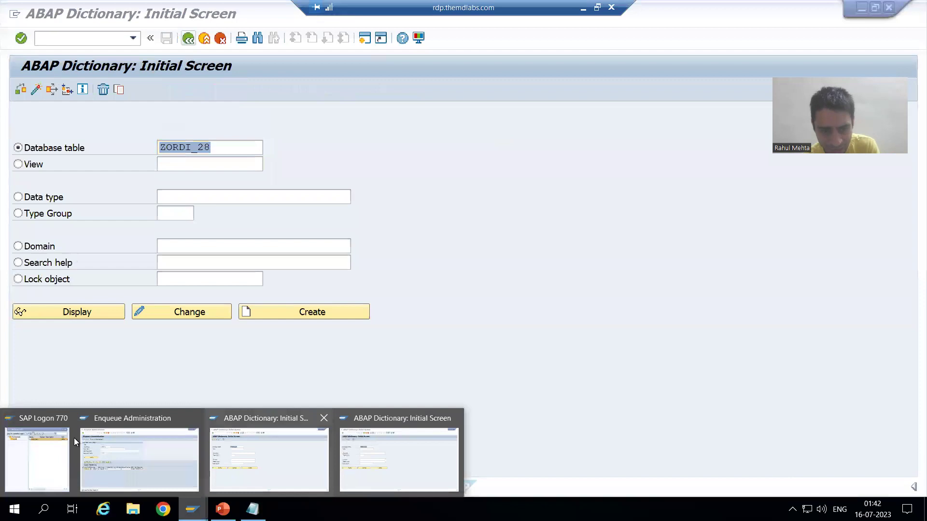
left_click(120, 448)
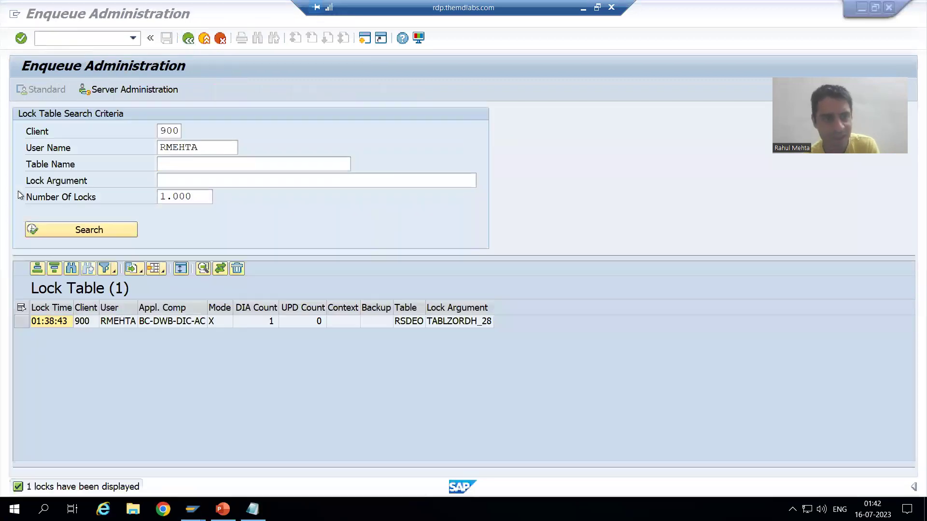
left_click(48, 230)
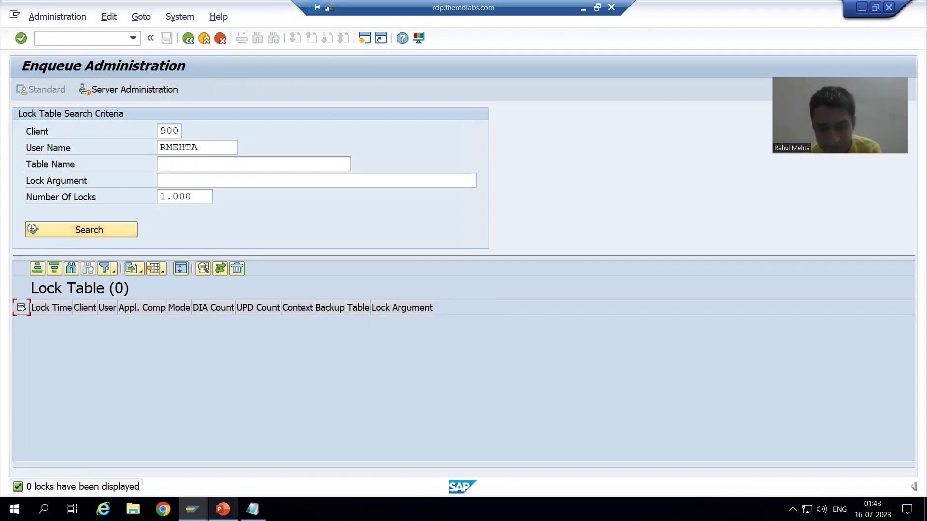
Switch to Notepad and highlight the "Enqueue Server" line in the notes.
left_click(252, 509)
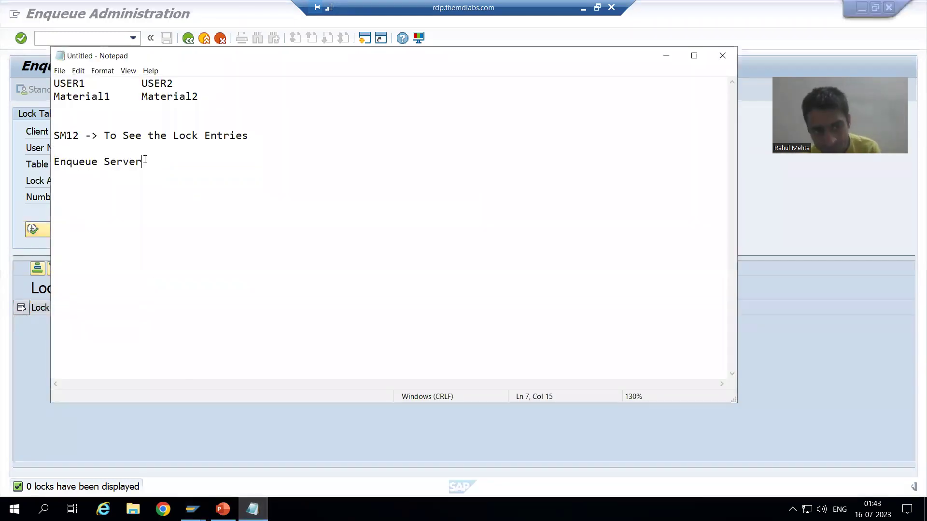
key("ctrl+shift+Left")
key("ctrl+shift+Left")
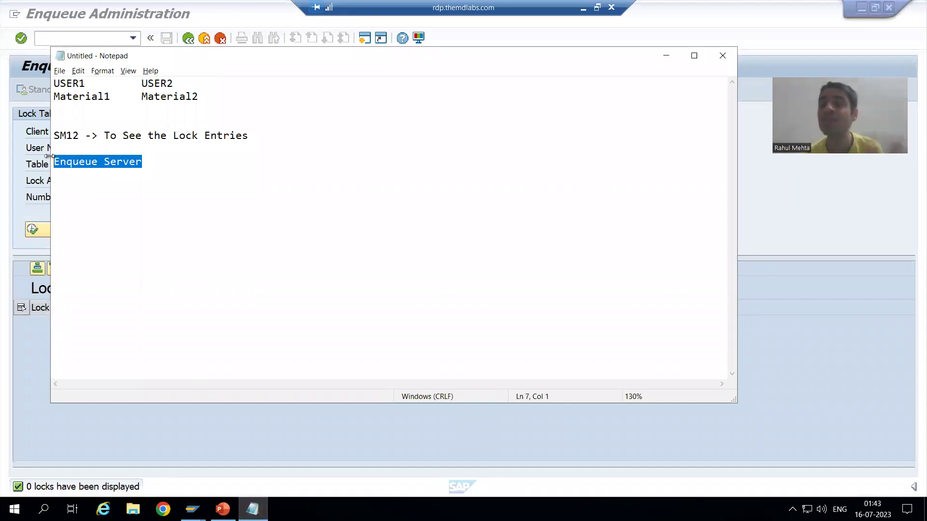